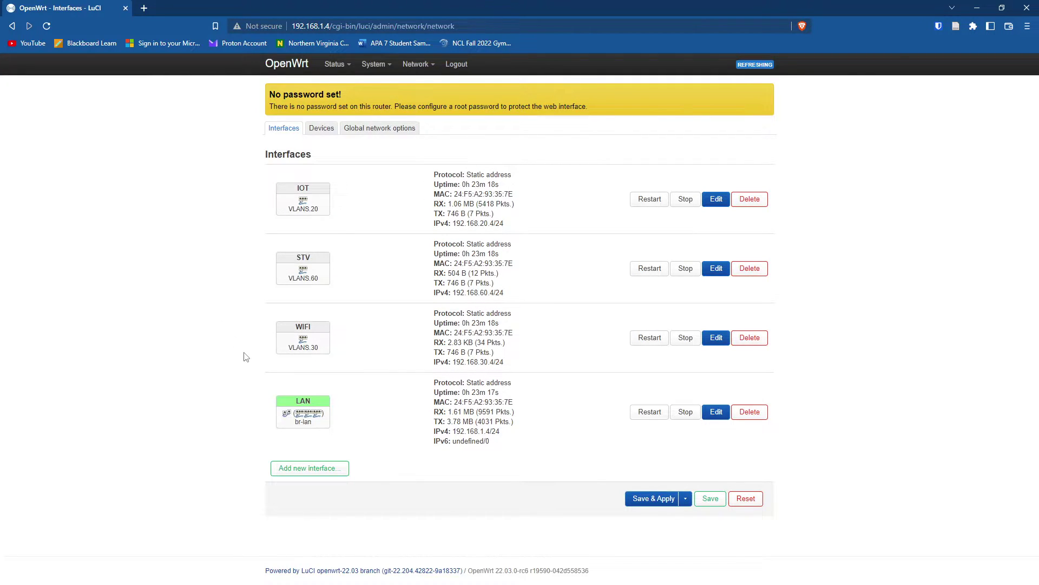
Step: From the Interfaces overview, bring up the Network menu with Firewall in reach
{"action": "mouse_move", "coordinate": [417, 66]}
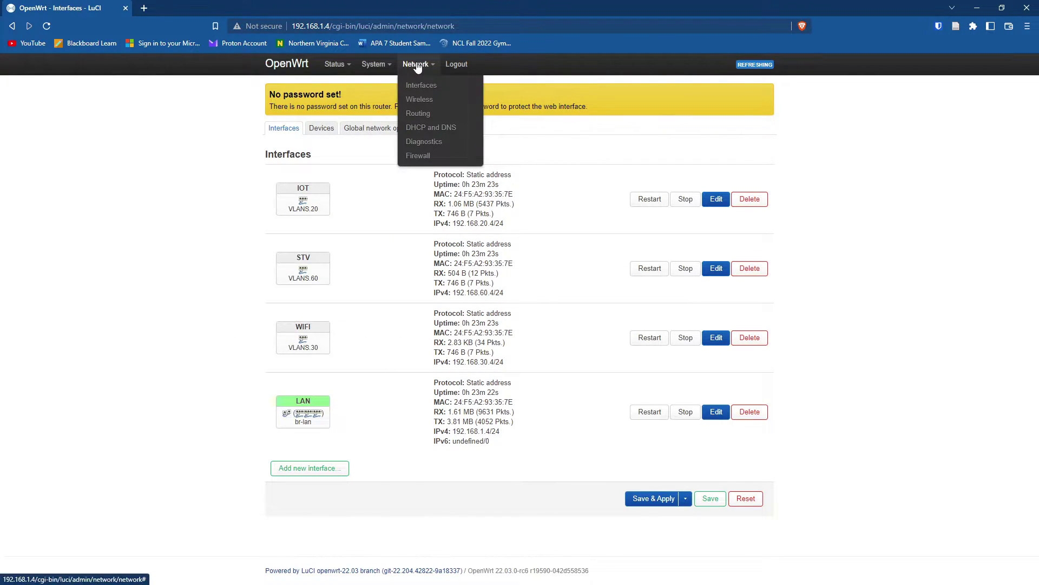
Step: Go to the Firewall page and bring the Zones table with lan and wan into view
{"action": "left_click", "coordinate": [421, 155]}
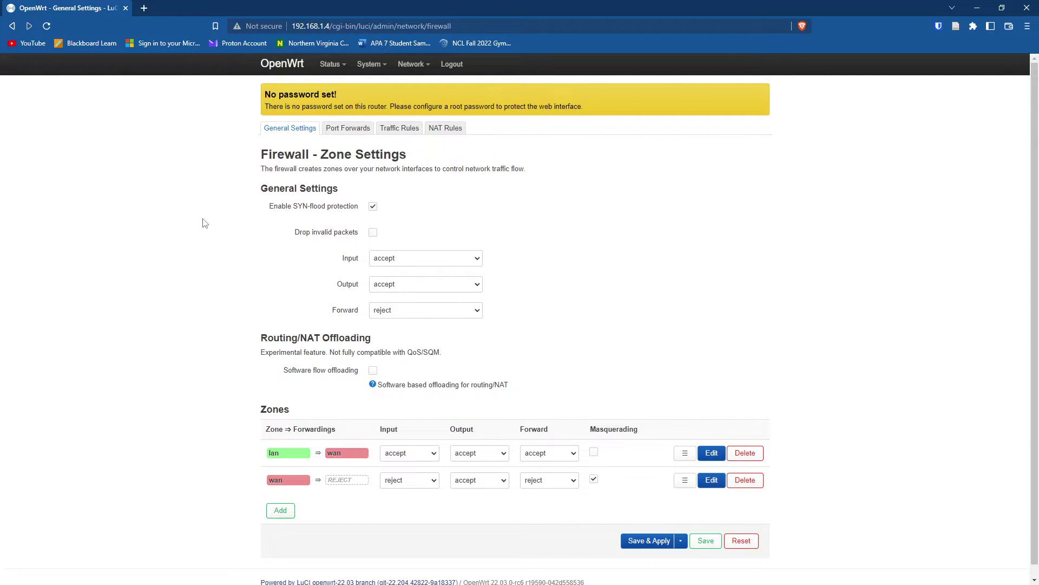
{"action": "scroll", "coordinate": [225, 249], "scroll_direction": "down", "scroll_amount": 1}
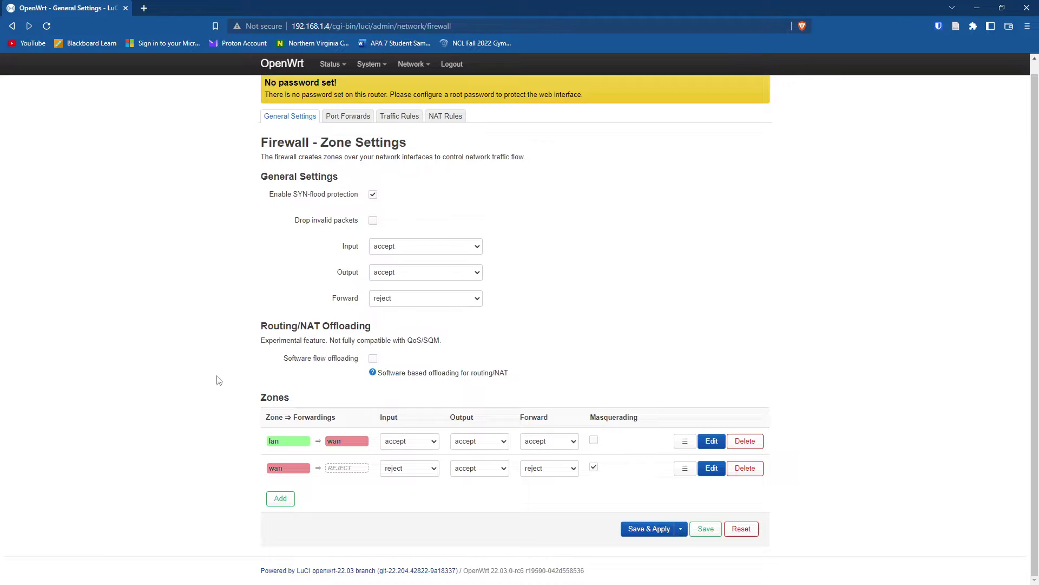
Step: Add a new firewall zone named IOT covering the IOT network
{"action": "left_click", "coordinate": [279, 499]}
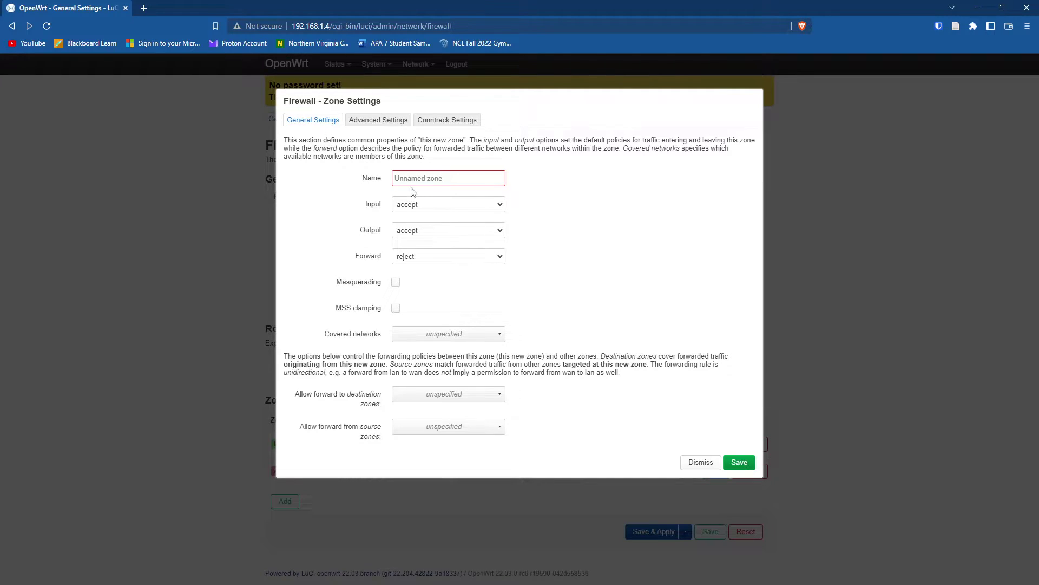
{"action": "left_click", "coordinate": [432, 179]}
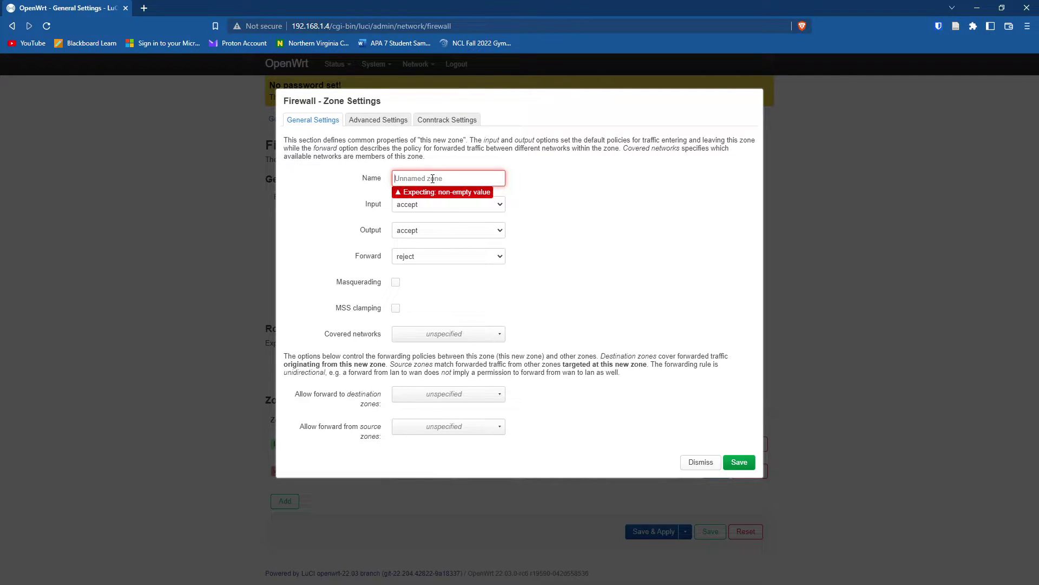
{"action": "type", "text": "IOT"}
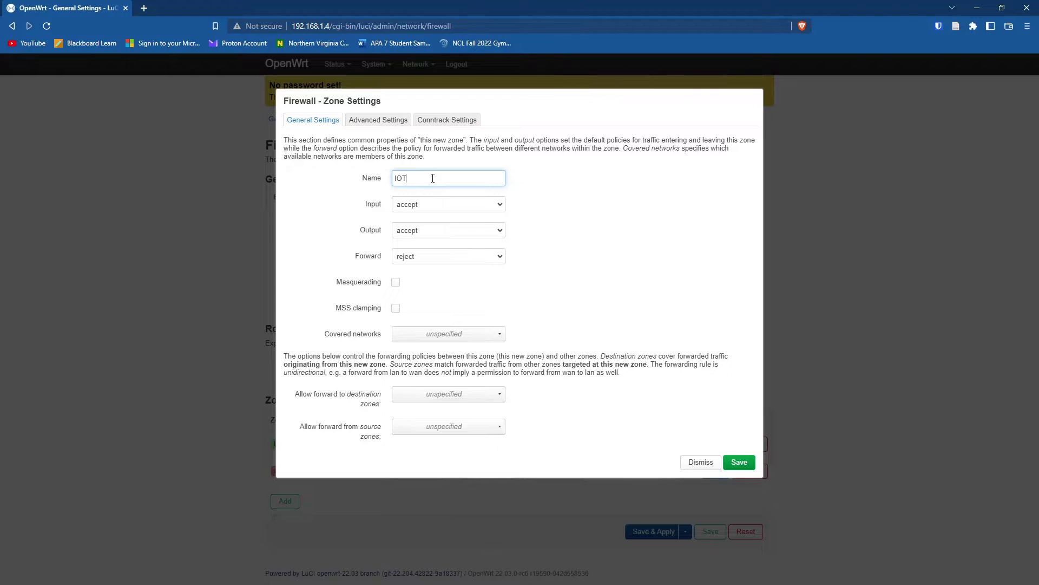
{"action": "left_click", "coordinate": [444, 336]}
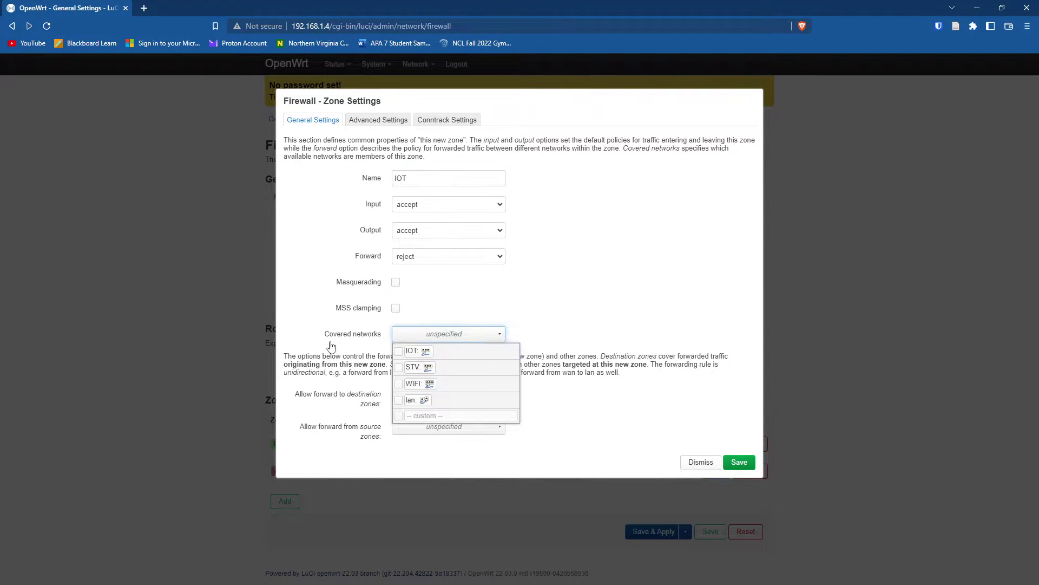
{"action": "left_click", "coordinate": [423, 351]}
{"action": "left_click", "coordinate": [528, 283]}
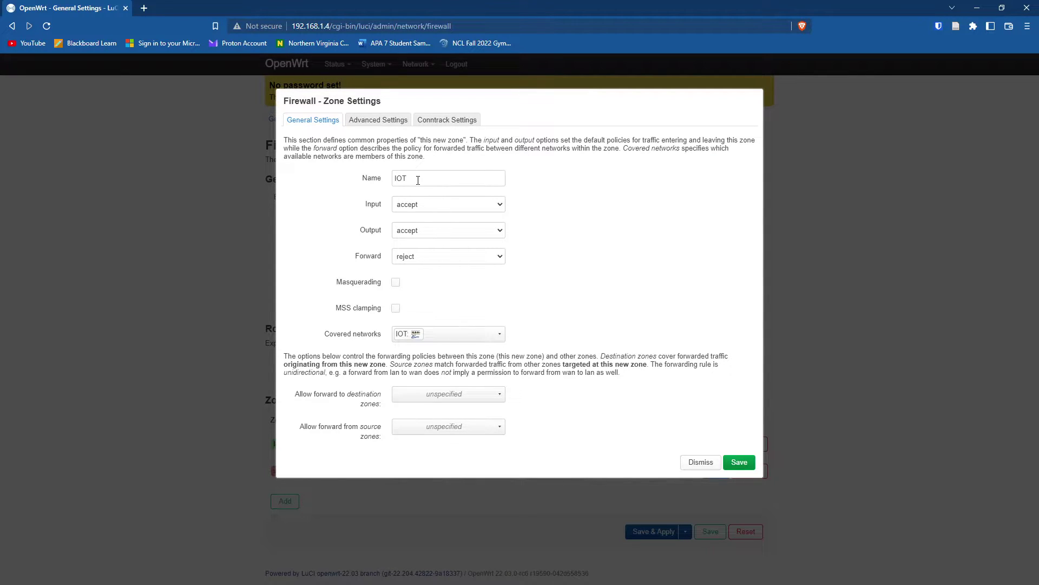
Step: Set the IOT zone's input and forward policies to drop
{"action": "left_click", "coordinate": [422, 210]}
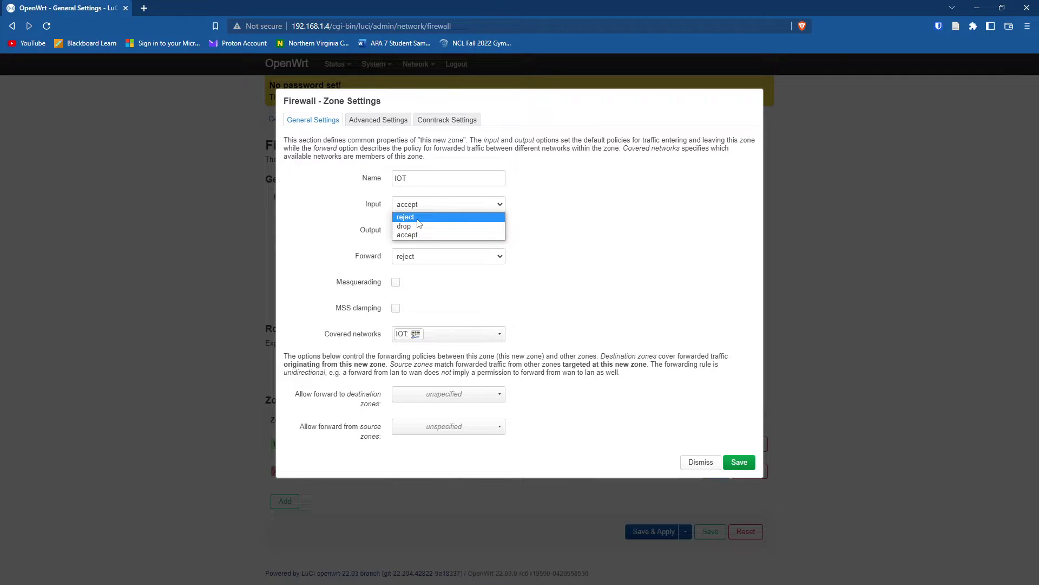
{"action": "left_click", "coordinate": [412, 227]}
{"action": "left_click", "coordinate": [319, 227]}
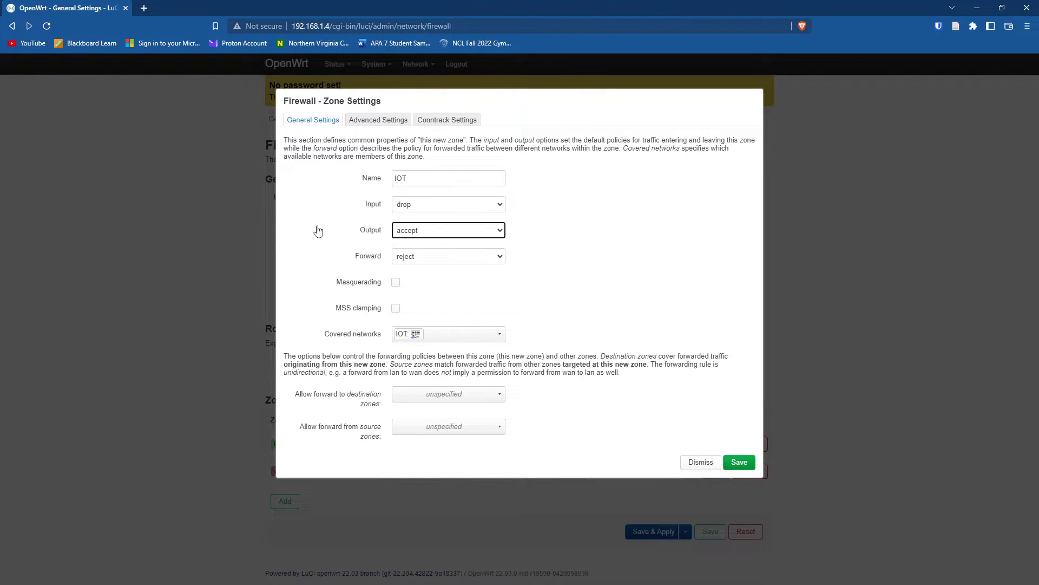
{"action": "left_click", "coordinate": [418, 260]}
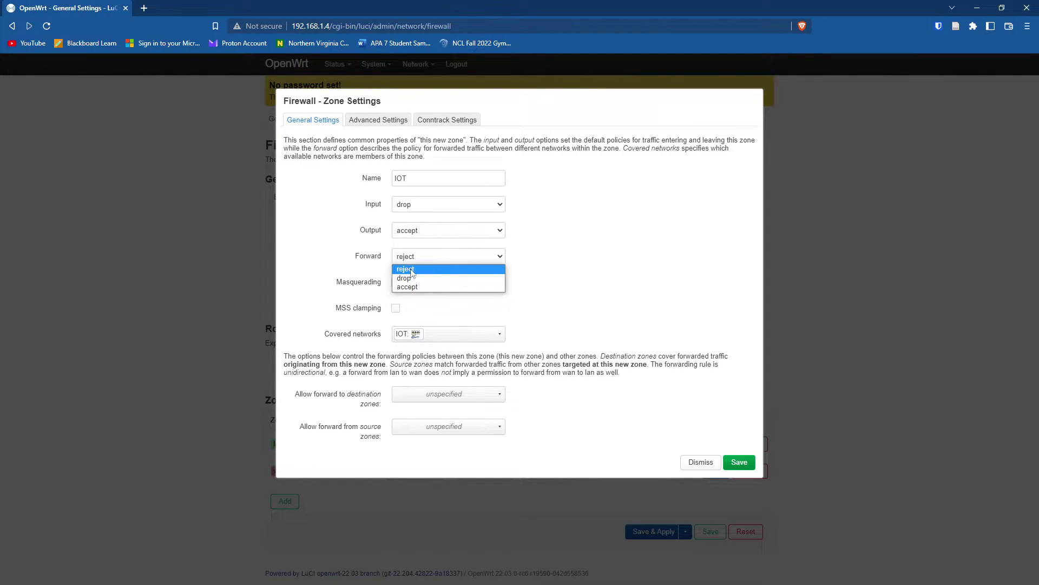
{"action": "left_click", "coordinate": [414, 278]}
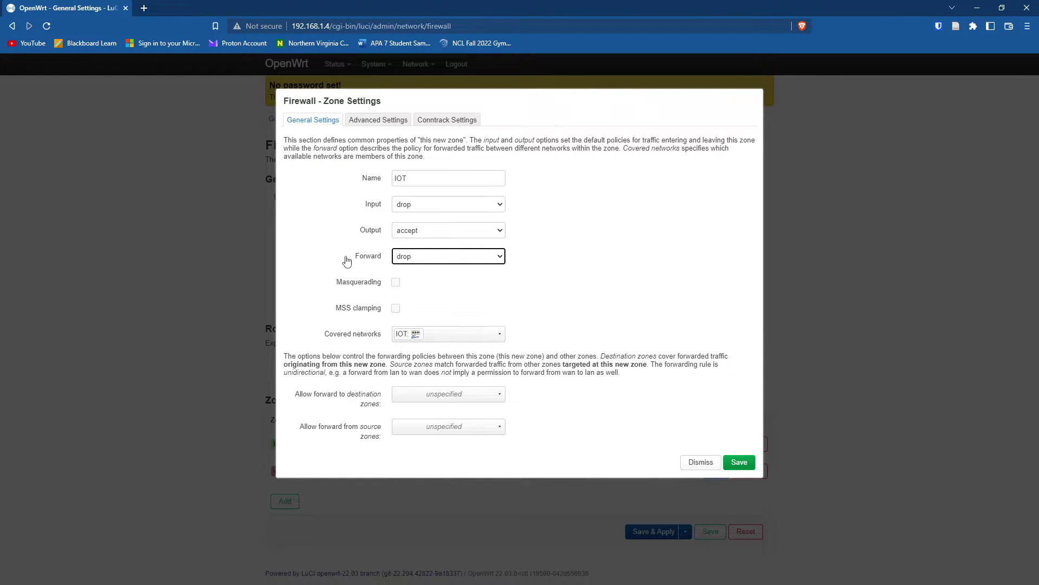
{"action": "left_click", "coordinate": [565, 228]}
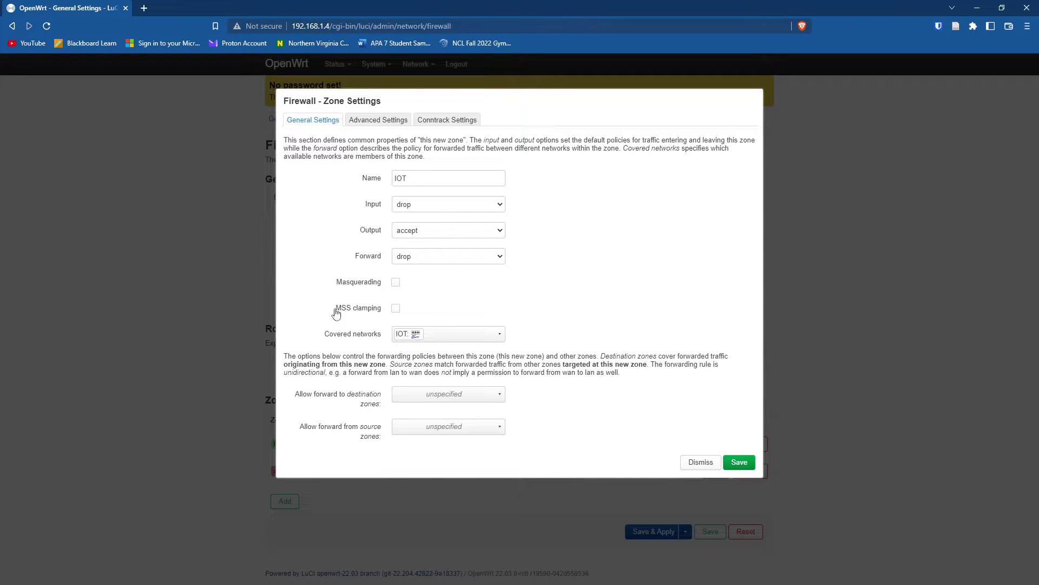
Step: Leave destination zones unspecified and allow forwarding into IOT from the lan zone
{"action": "left_click", "coordinate": [435, 397]}
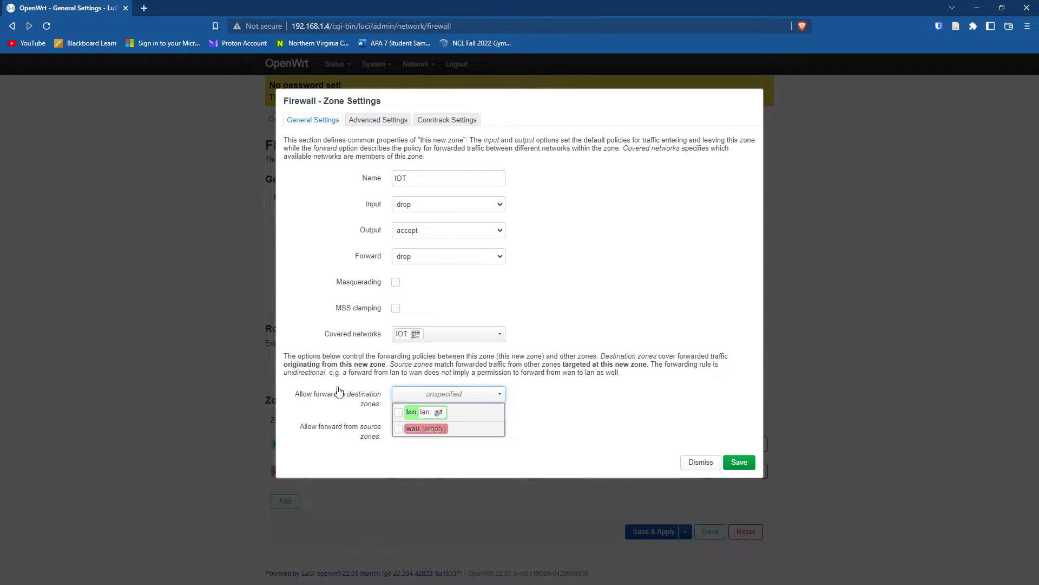
{"action": "left_click", "coordinate": [528, 327]}
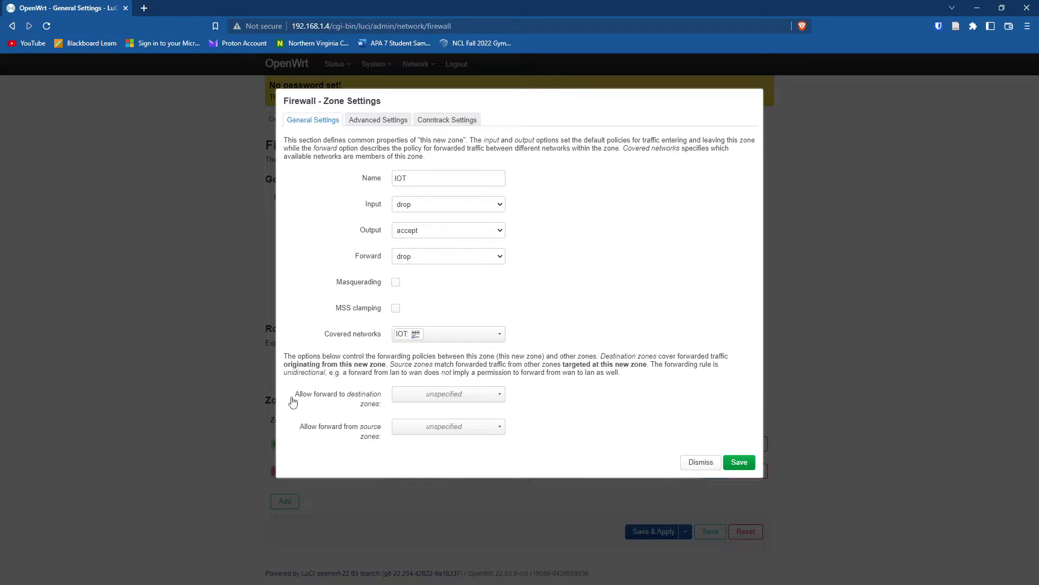
{"action": "left_click", "coordinate": [430, 395]}
{"action": "left_click", "coordinate": [523, 396]}
{"action": "left_click", "coordinate": [428, 428]}
{"action": "left_click", "coordinate": [399, 445]}
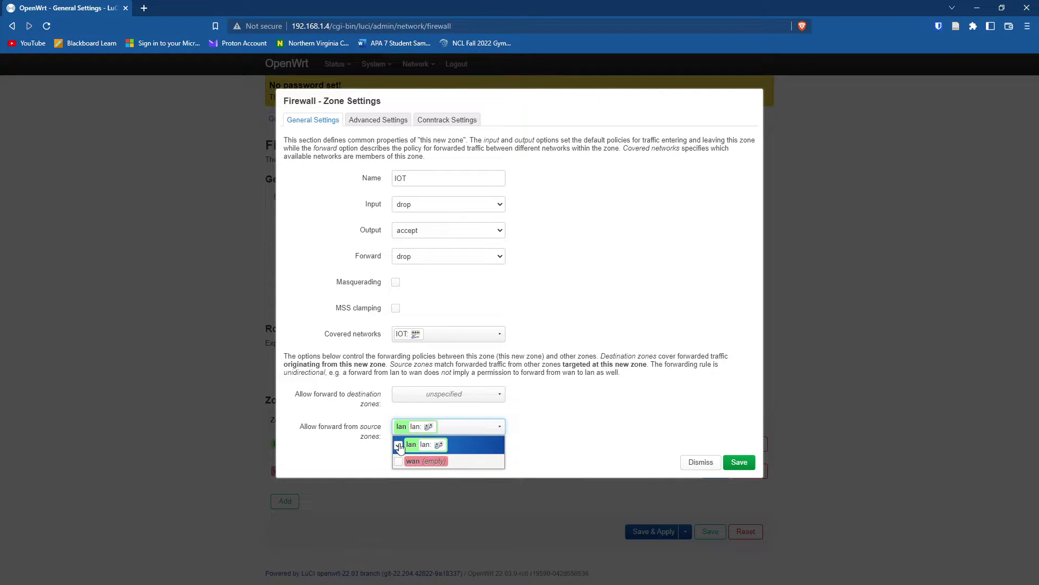
{"action": "left_click", "coordinate": [563, 421]}
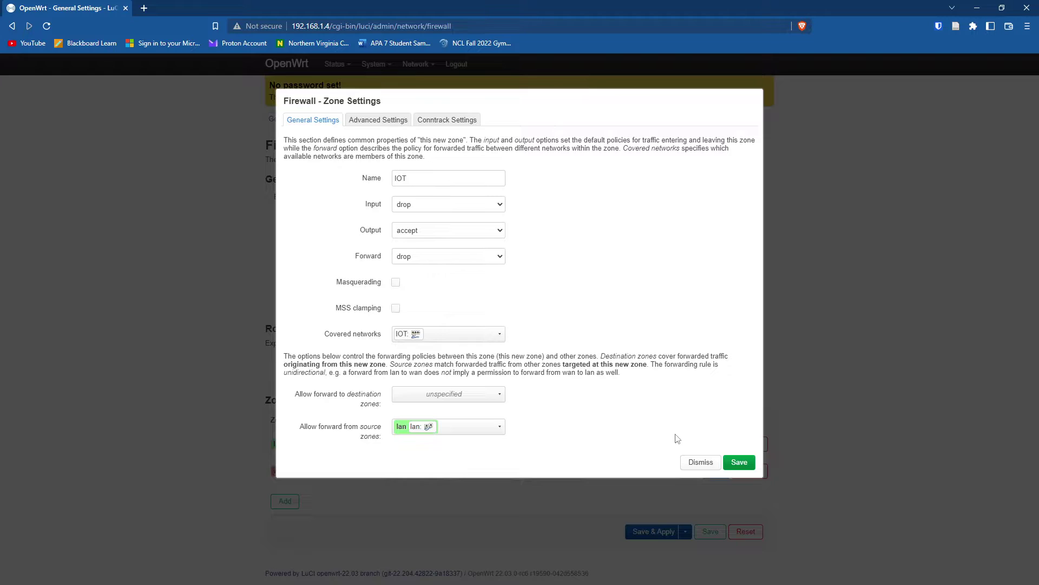
Step: Save the IOT zone and apply the pending firewall changes to the router
{"action": "left_click", "coordinate": [732, 459]}
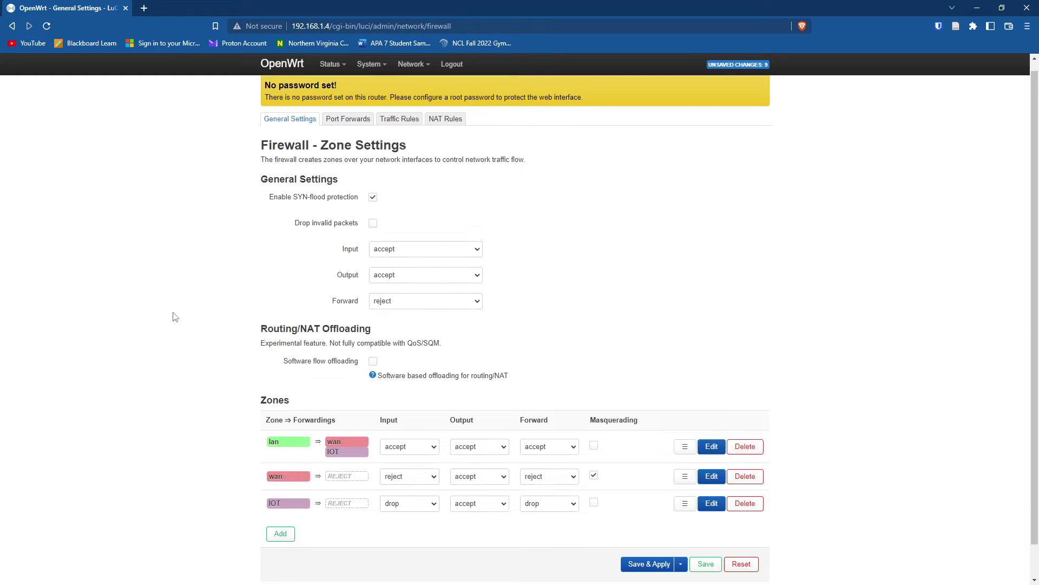
{"action": "left_click", "coordinate": [634, 564]}
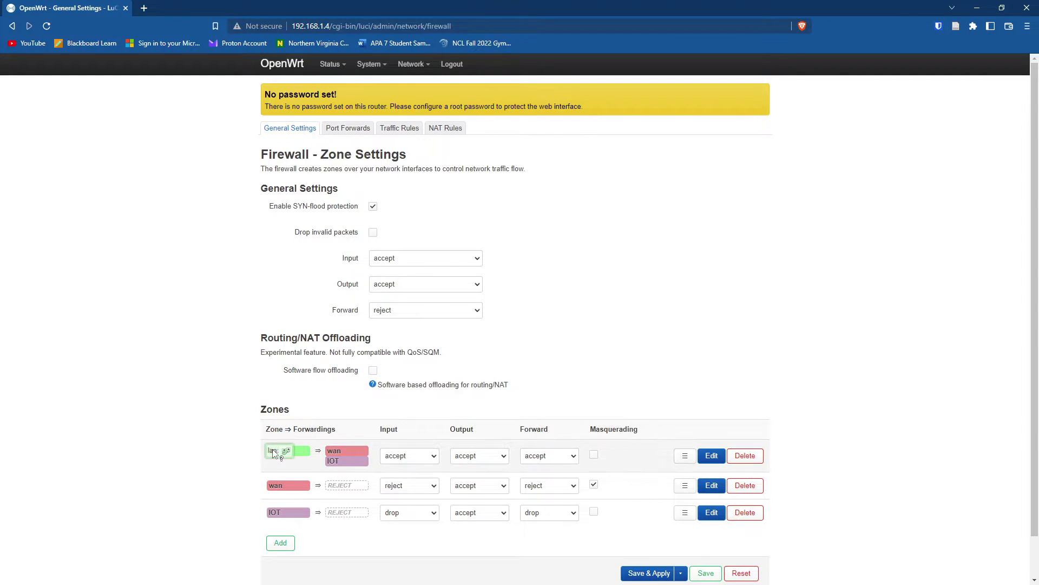
{"action": "left_click_drag", "start_coordinate": [272, 450], "coordinate": [314, 457]}
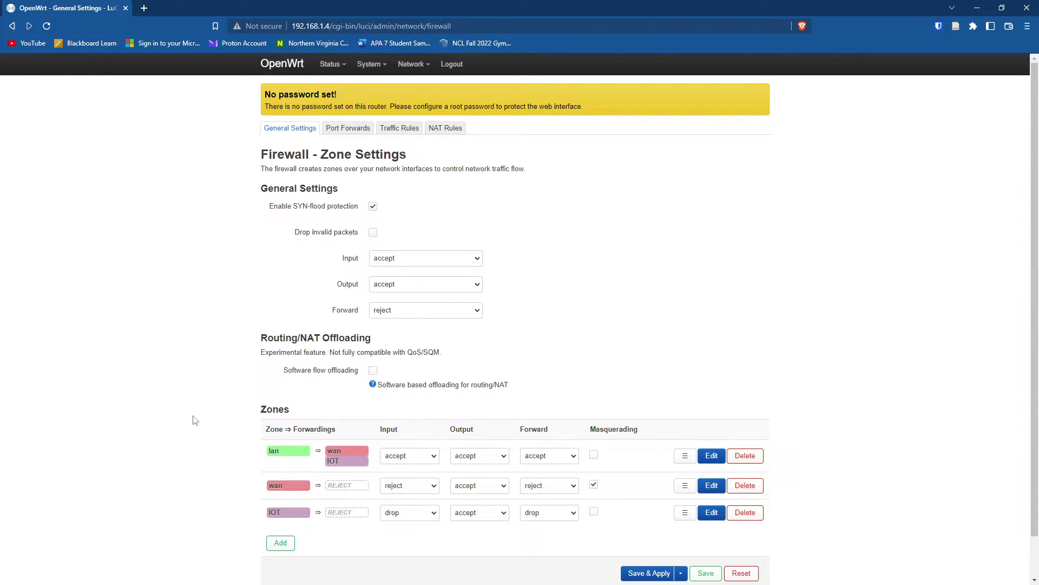
{"action": "scroll", "coordinate": [187, 424], "scroll_direction": "down", "scroll_amount": 1}
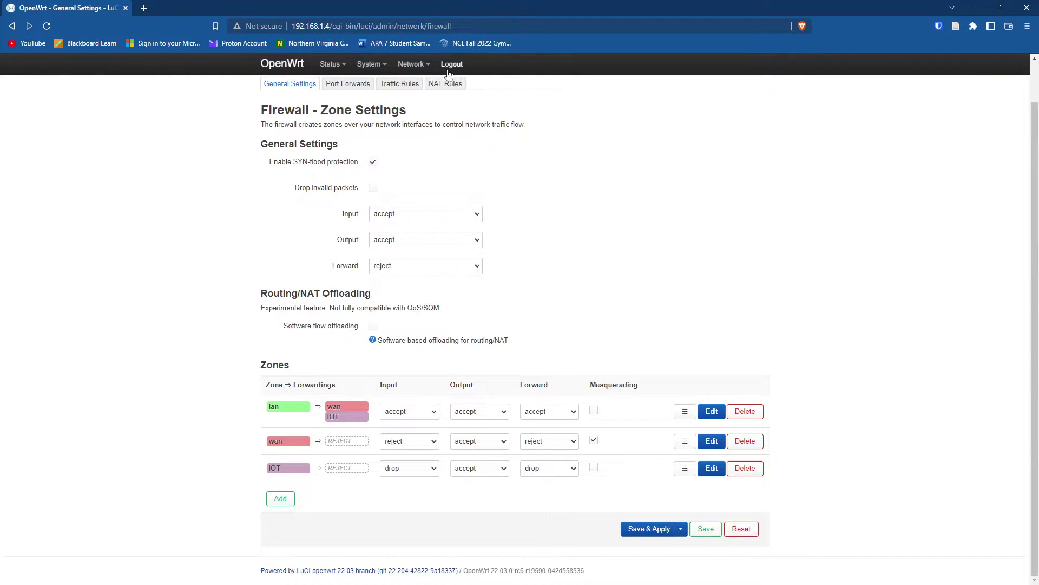
{"action": "mouse_move", "coordinate": [413, 65]}
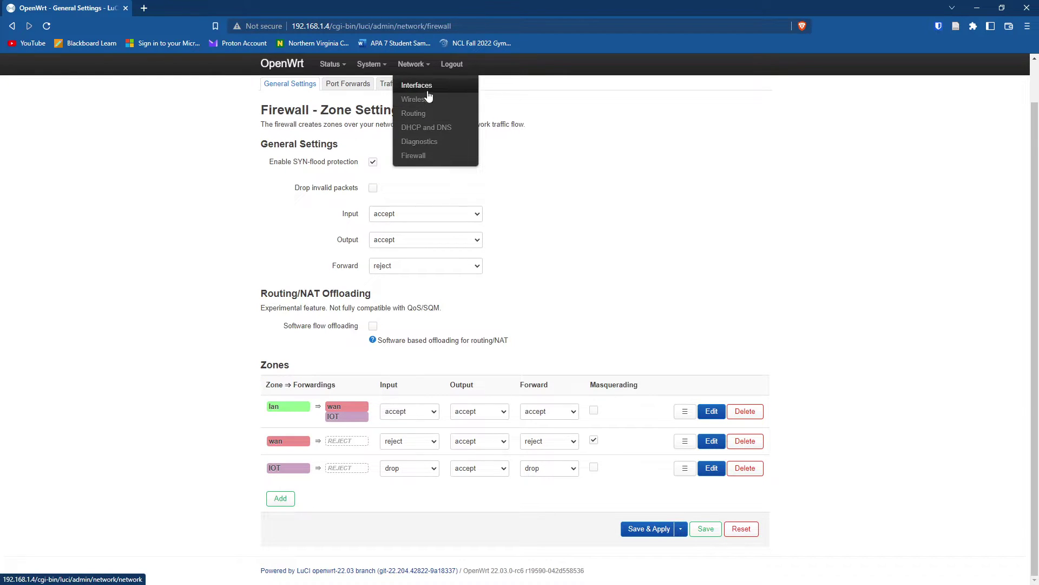
Step: Review the Interfaces overview, then the Wireless page listing relic-IoT, relic-STV and relic-Wifi-5G
{"action": "left_click", "coordinate": [427, 90]}
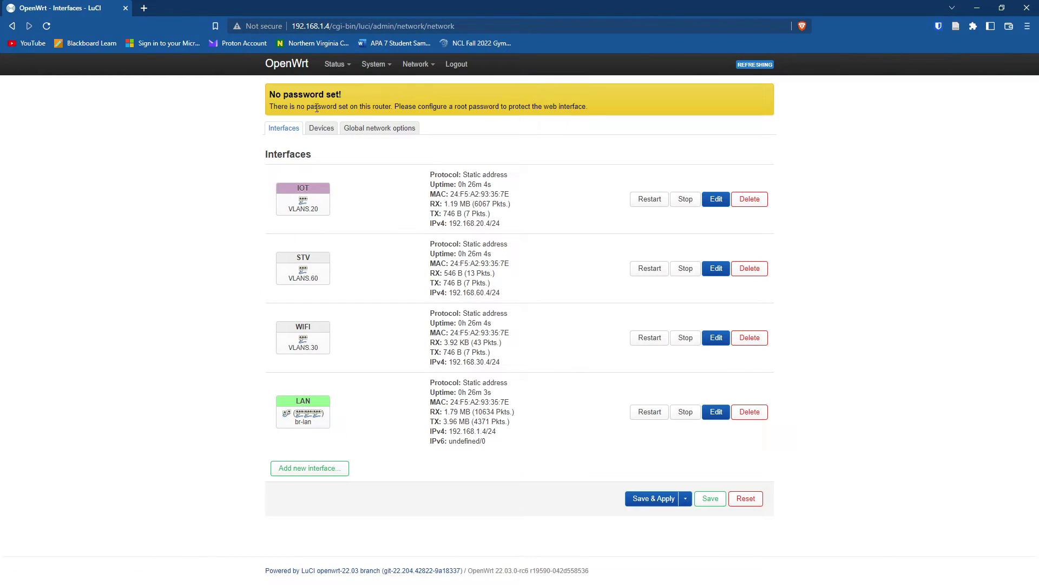
{"action": "mouse_move", "coordinate": [416, 65]}
{"action": "left_click", "coordinate": [410, 103]}
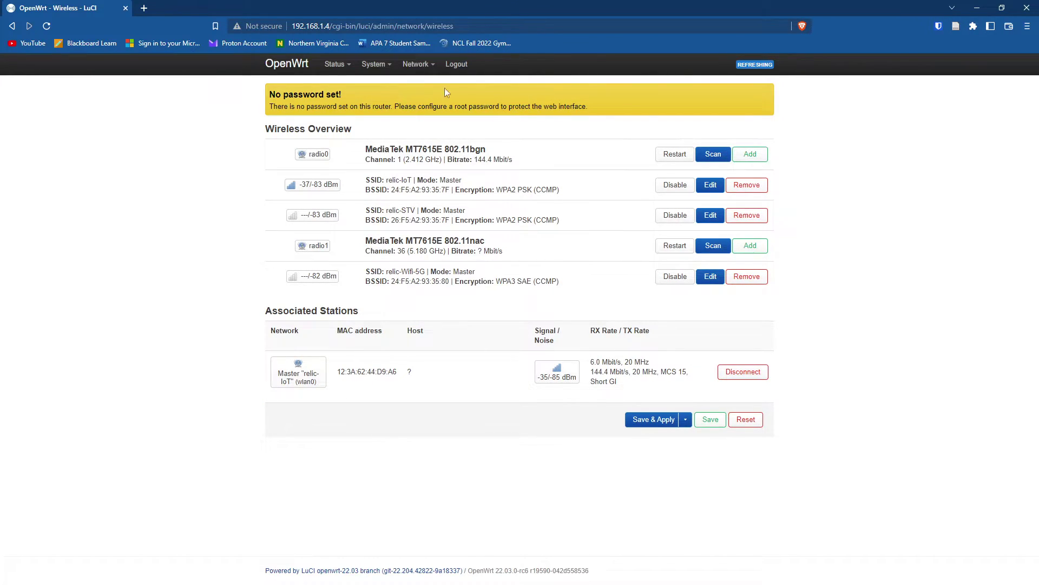
{"action": "mouse_move", "coordinate": [428, 68]}
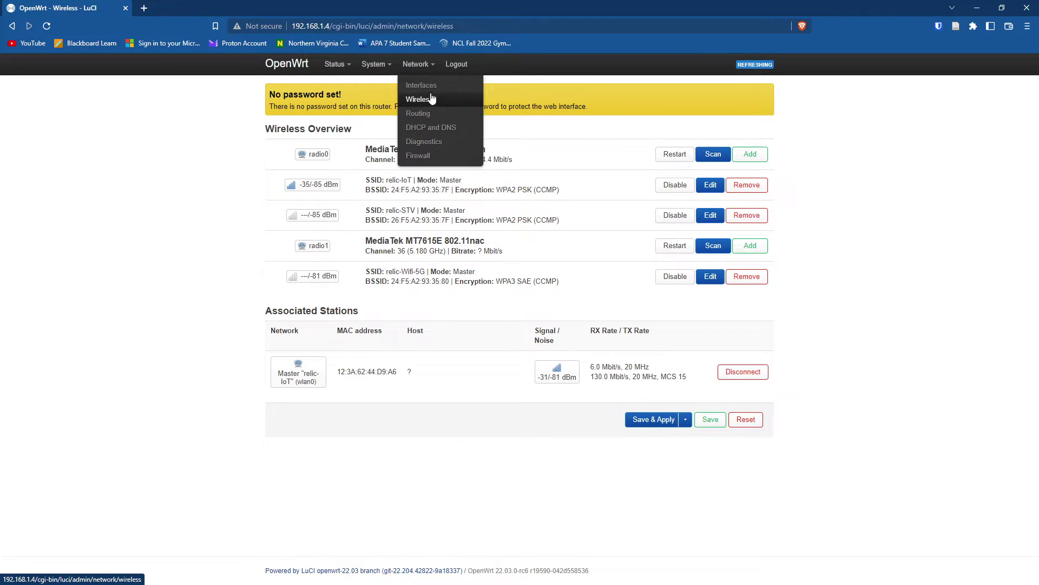
Step: Return to the firewall zones and start a new zone named STV
{"action": "left_click", "coordinate": [428, 156]}
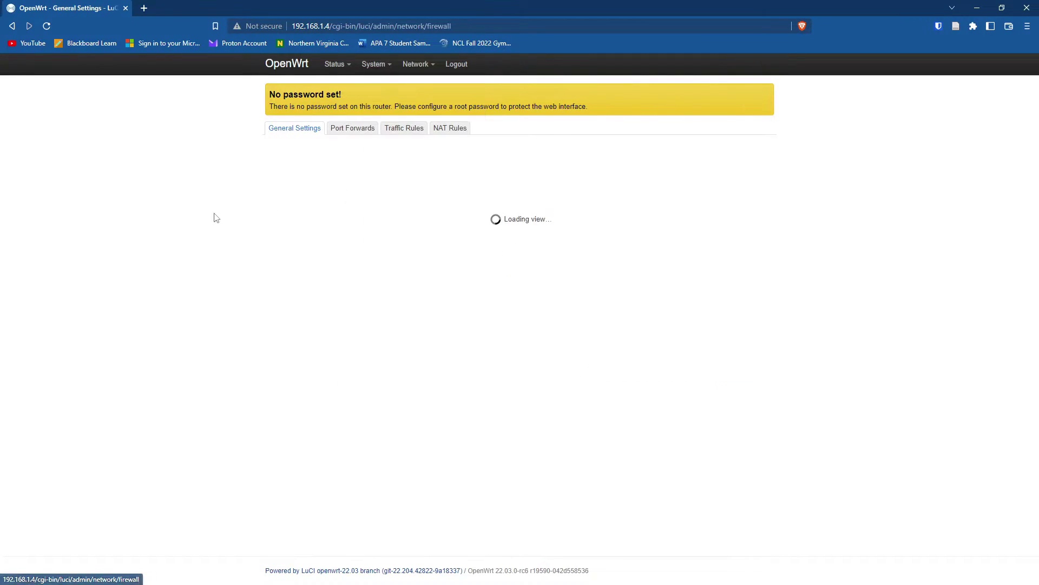
{"action": "scroll", "coordinate": [146, 300], "scroll_direction": "down", "scroll_amount": 1}
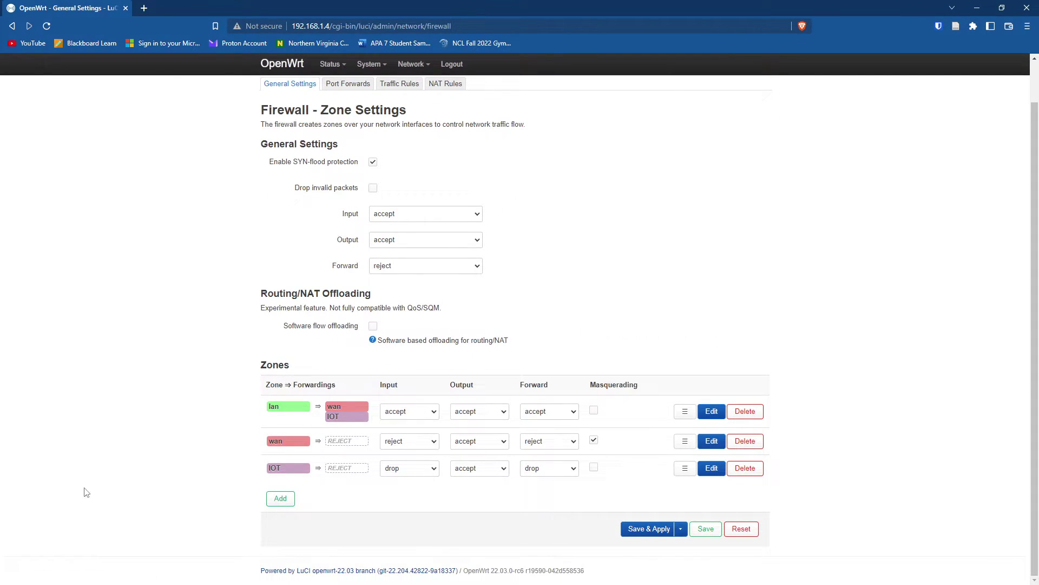
{"action": "left_click", "coordinate": [280, 498]}
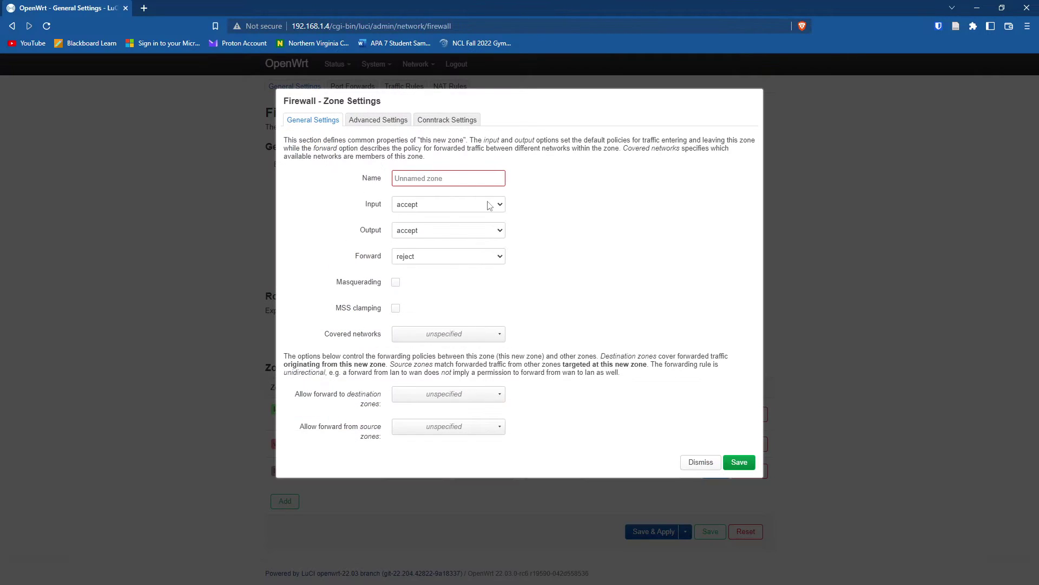
{"action": "left_click", "coordinate": [459, 180]}
{"action": "type", "text": "STV"}
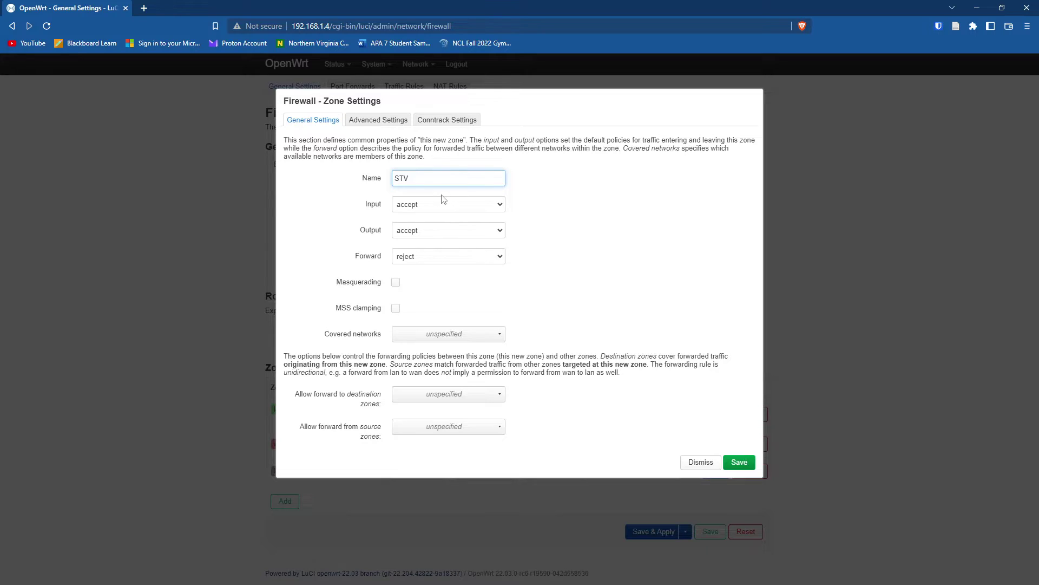
Step: Set the STV zone's input and forward policies to drop and cover the STV network
{"action": "left_click", "coordinate": [442, 204]}
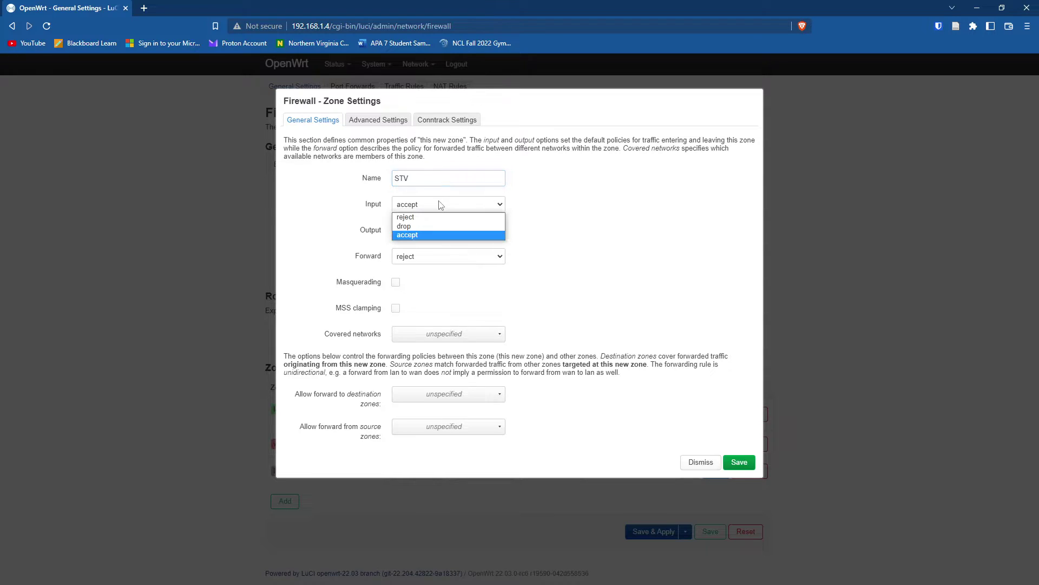
{"action": "left_click", "coordinate": [404, 226]}
{"action": "left_click", "coordinate": [421, 256]}
{"action": "left_click", "coordinate": [403, 279]}
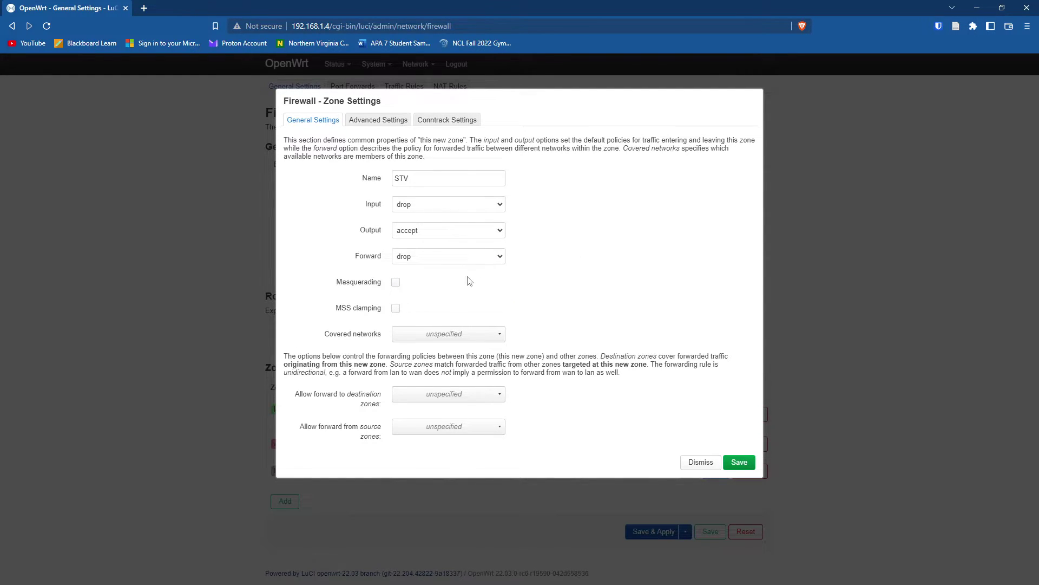
{"action": "left_click", "coordinate": [423, 340]}
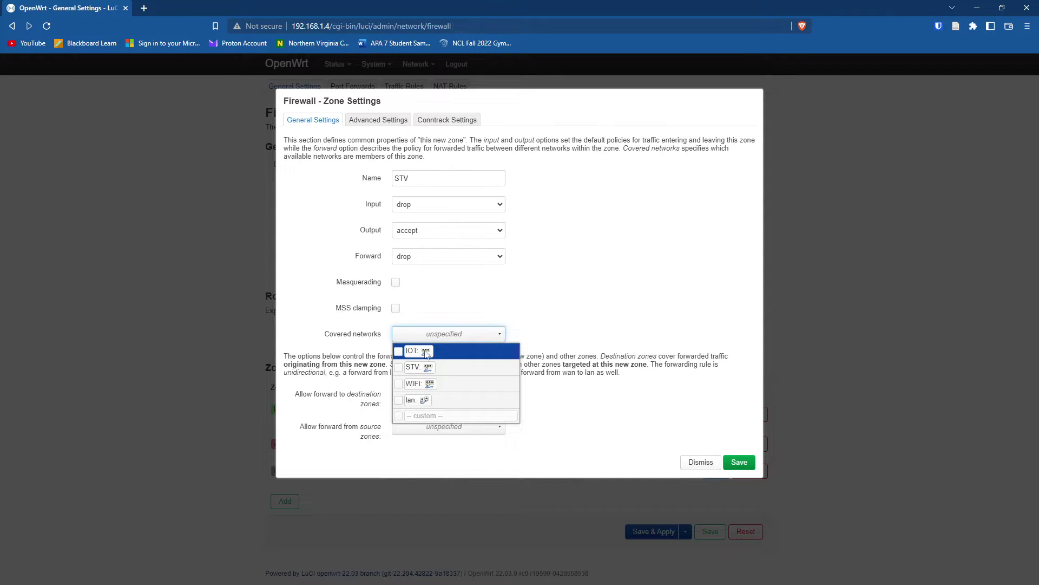
{"action": "left_click", "coordinate": [426, 371]}
{"action": "left_click", "coordinate": [627, 298]}
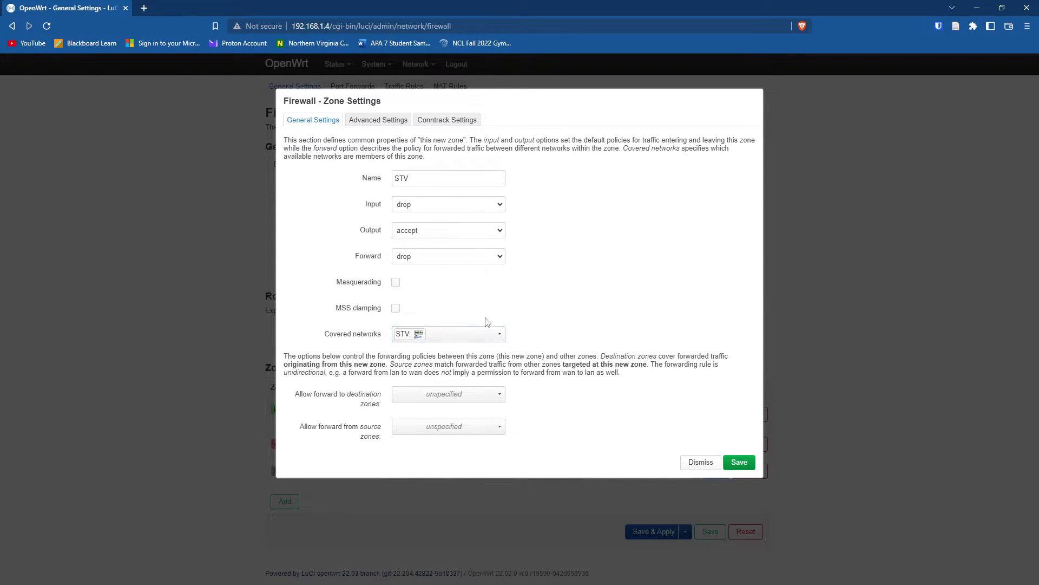
Step: Allow forwarding into STV from lan, keep input at drop, and save the zone
{"action": "left_click", "coordinate": [479, 405]}
{"action": "left_click", "coordinate": [436, 427]}
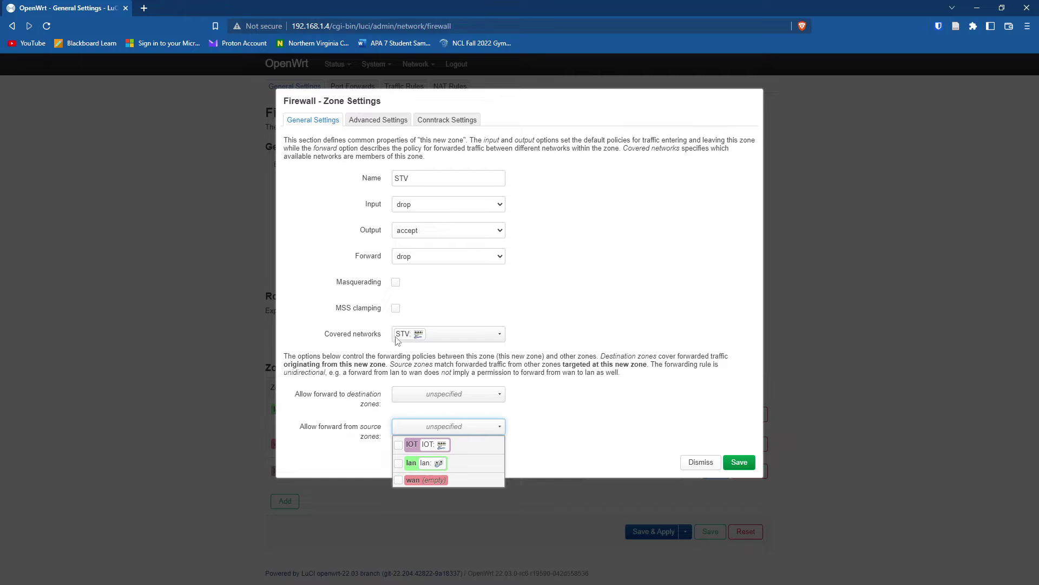
{"action": "left_click", "coordinate": [399, 464]}
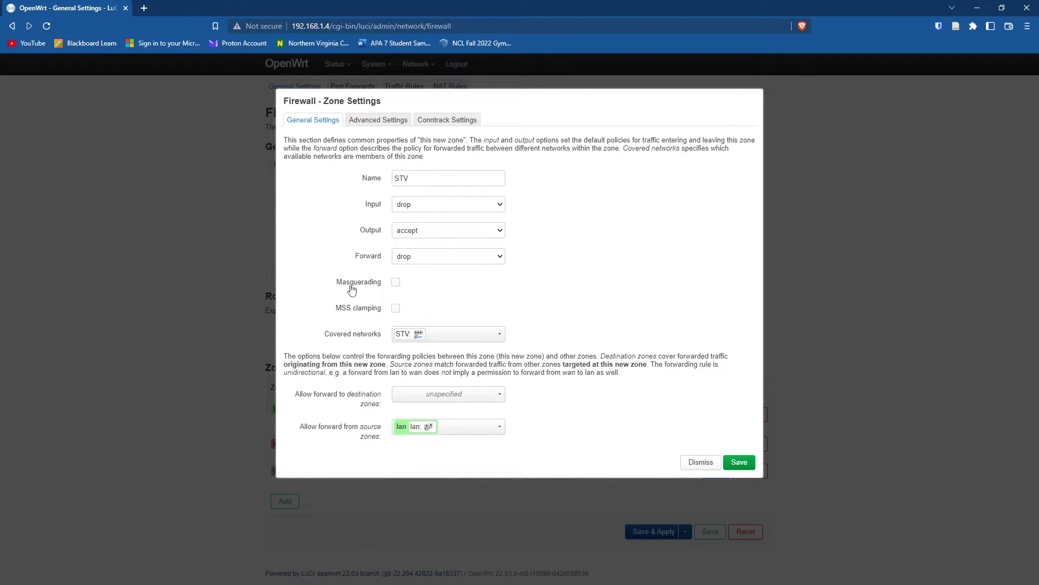
{"action": "left_click", "coordinate": [432, 204]}
{"action": "left_click", "coordinate": [432, 204]}
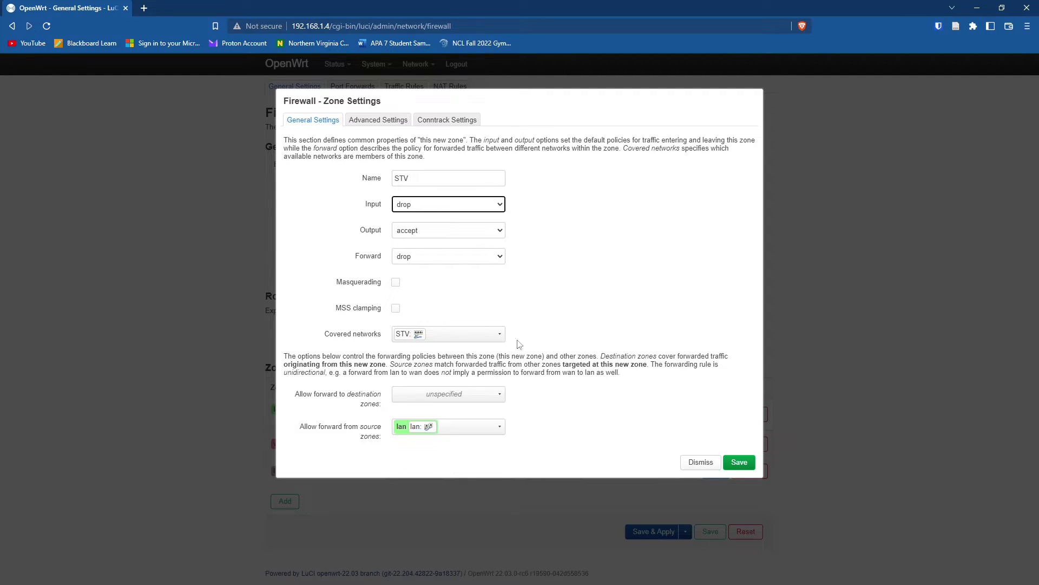
{"action": "left_click", "coordinate": [556, 305]}
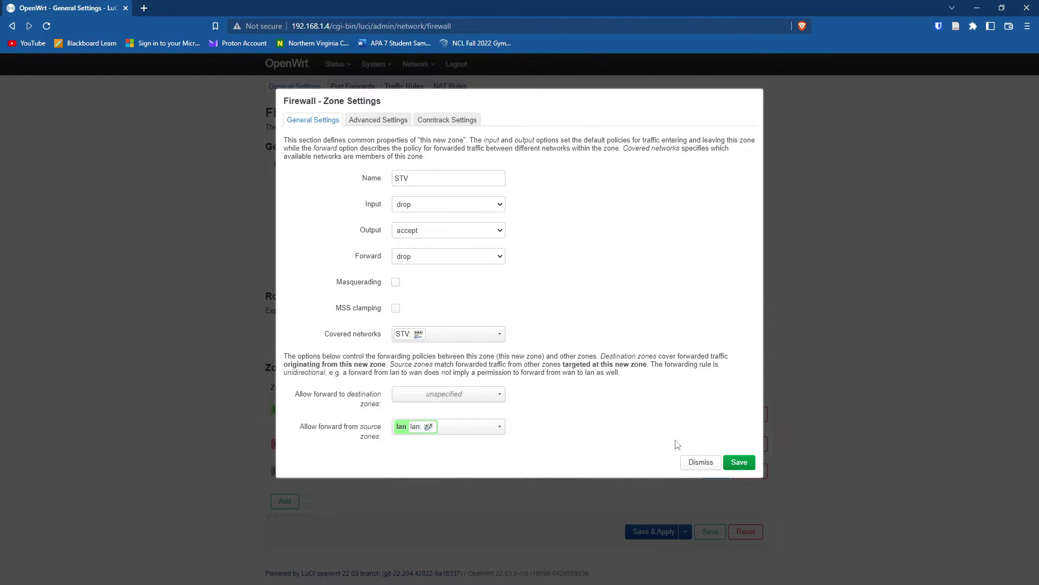
{"action": "left_click", "coordinate": [739, 461]}
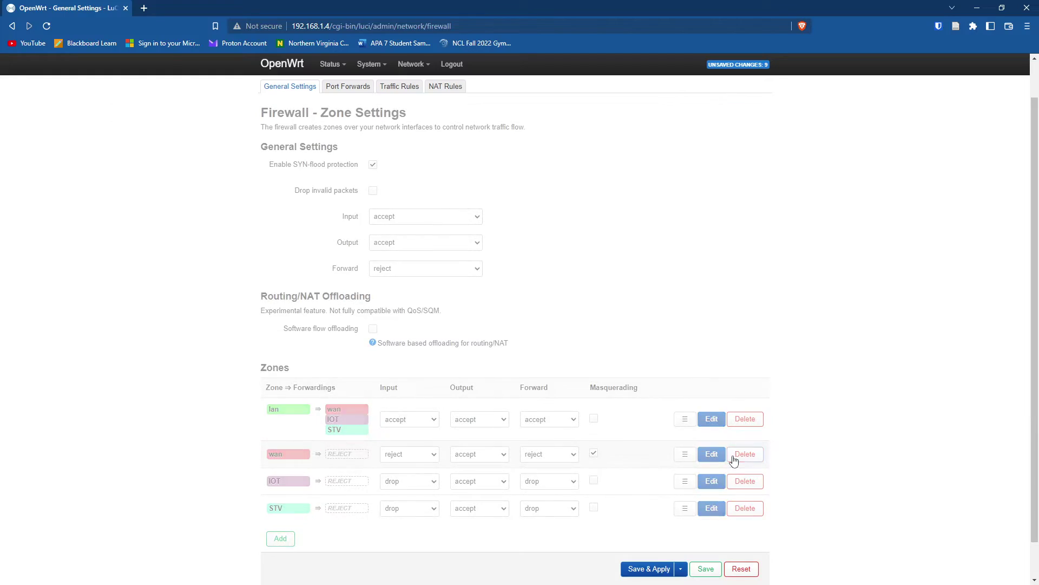
Step: Apply the STV firewall changes to the router and return to the Zones list
{"action": "left_click", "coordinate": [630, 570]}
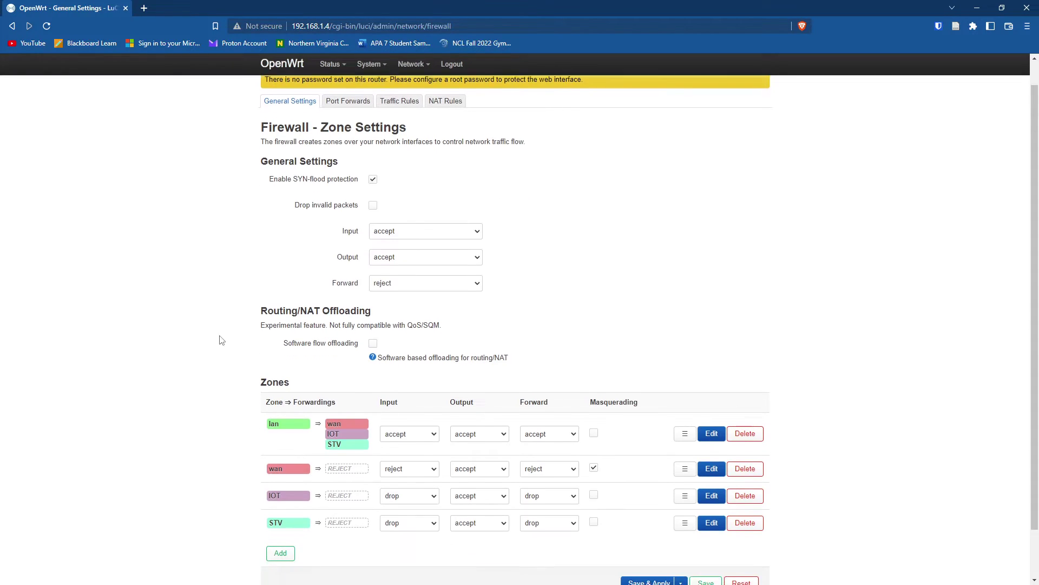
{"action": "scroll", "coordinate": [221, 340], "scroll_direction": "down", "scroll_amount": 1}
Step: Add a zone named WIFI with input and forward policies set to drop
{"action": "left_click", "coordinate": [281, 501]}
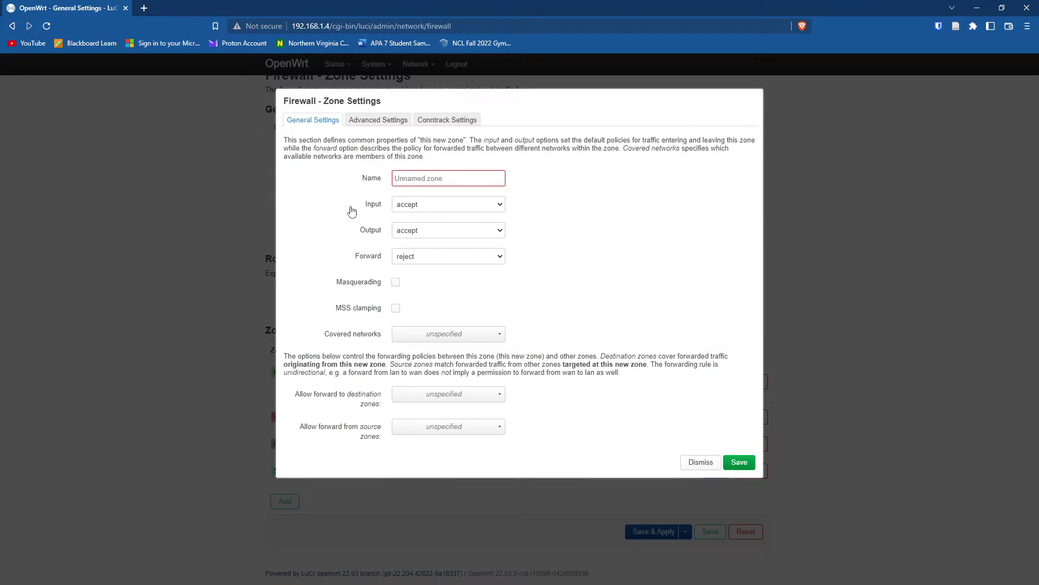
{"action": "left_click", "coordinate": [426, 179]}
{"action": "type", "text": "WIFI"}
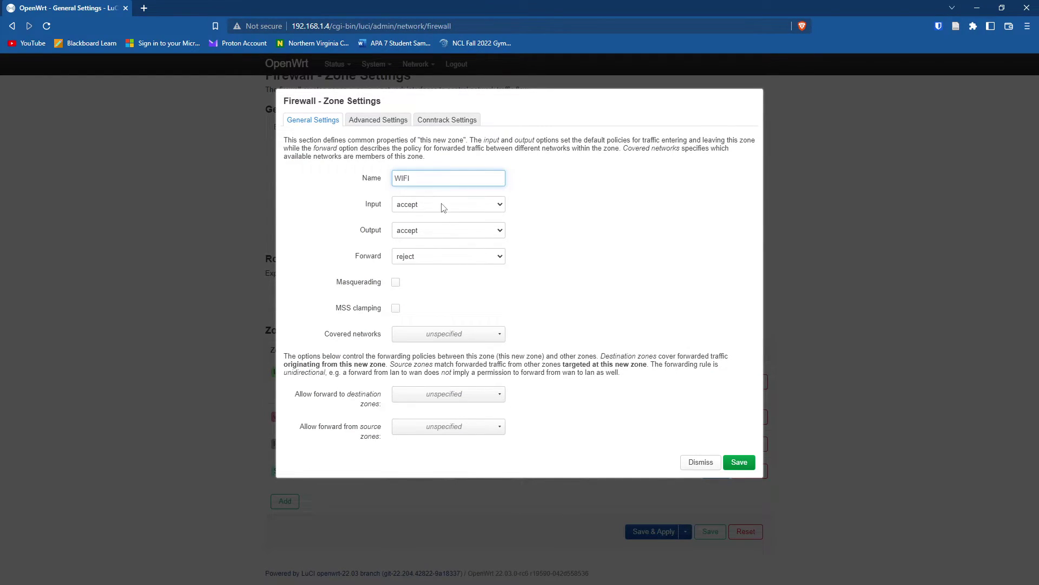
{"action": "left_click", "coordinate": [444, 207]}
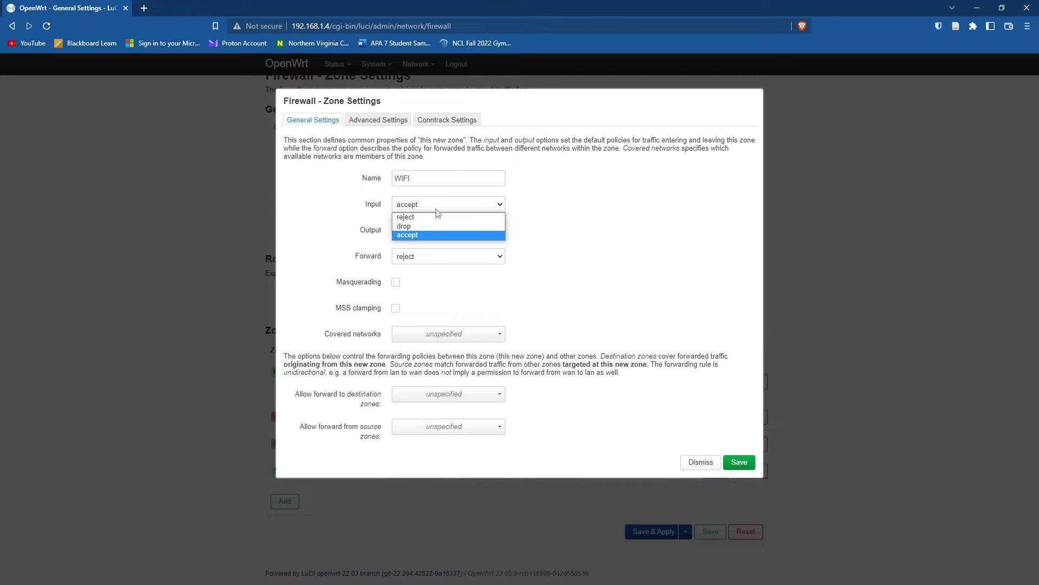
{"action": "left_click", "coordinate": [430, 205]}
{"action": "left_click", "coordinate": [430, 205]}
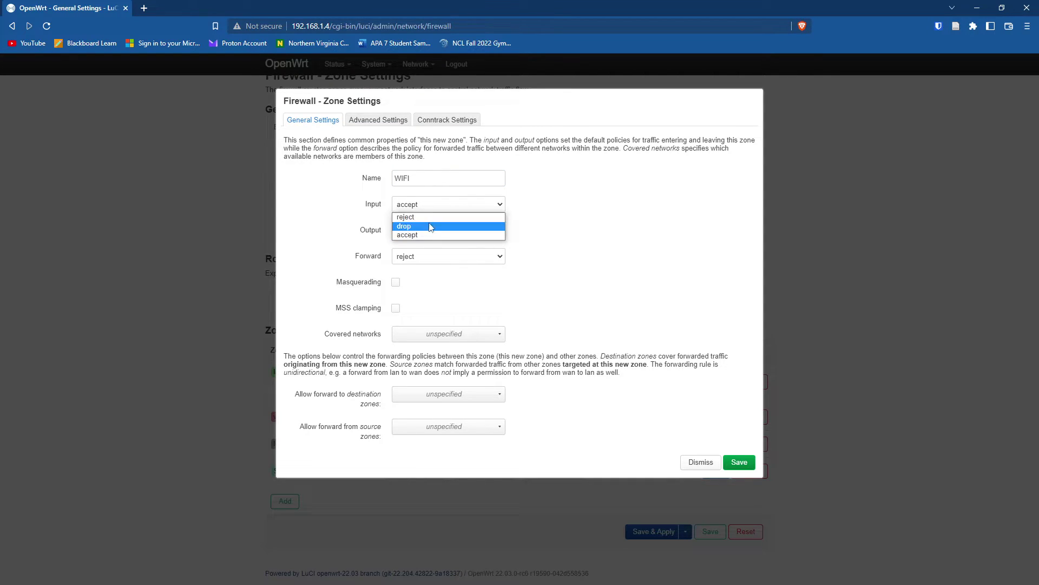
{"action": "left_click", "coordinate": [431, 226]}
{"action": "left_click", "coordinate": [426, 259]}
{"action": "left_click", "coordinate": [436, 278]}
Step: Cover the WIFI network, allow forwarding in from lan, and save the WIFI zone
{"action": "left_click", "coordinate": [462, 338]}
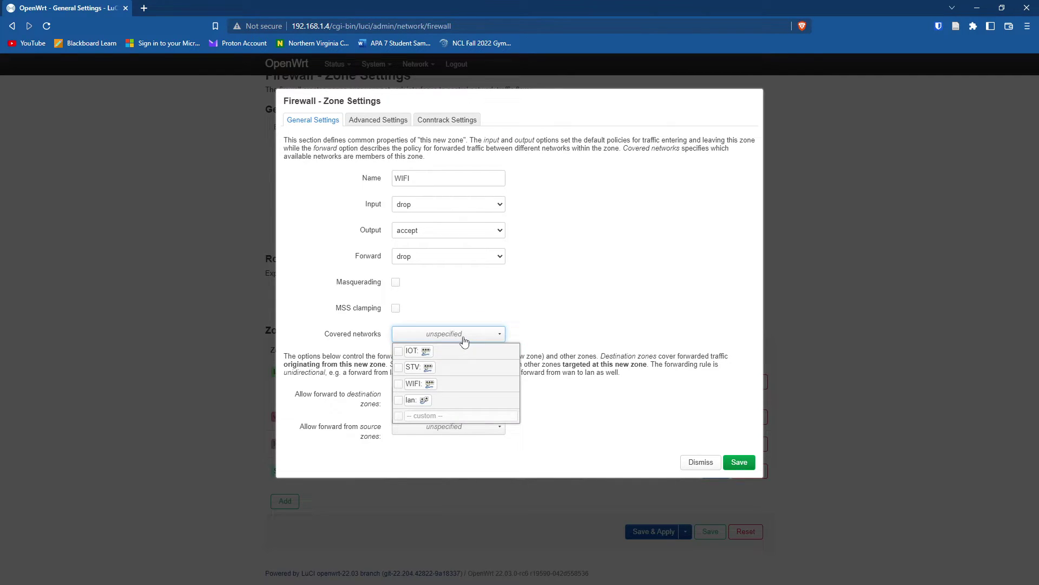
{"action": "left_click", "coordinate": [460, 383]}
{"action": "left_click", "coordinate": [590, 324]}
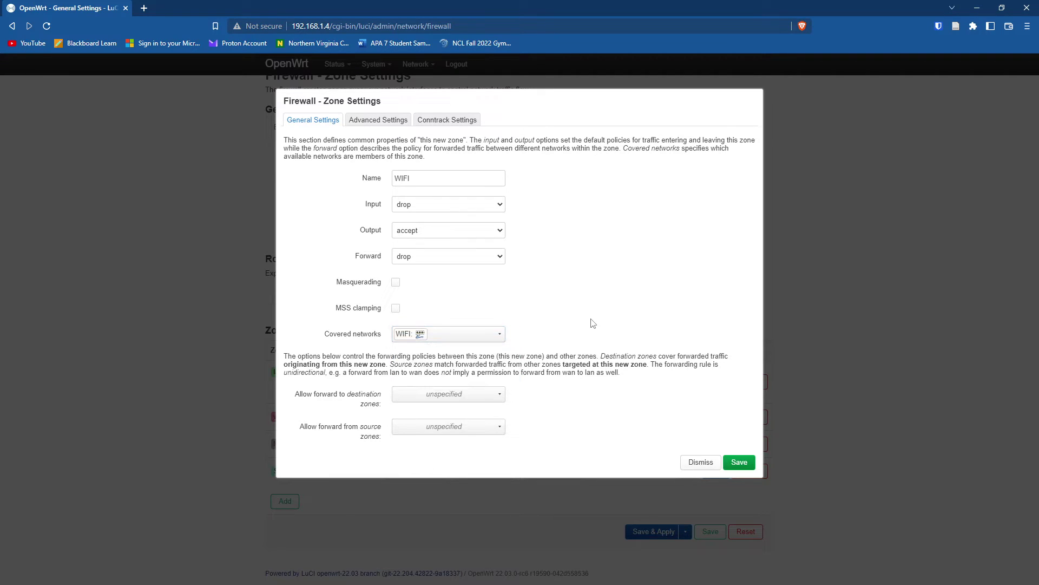
{"action": "left_click", "coordinate": [434, 394]}
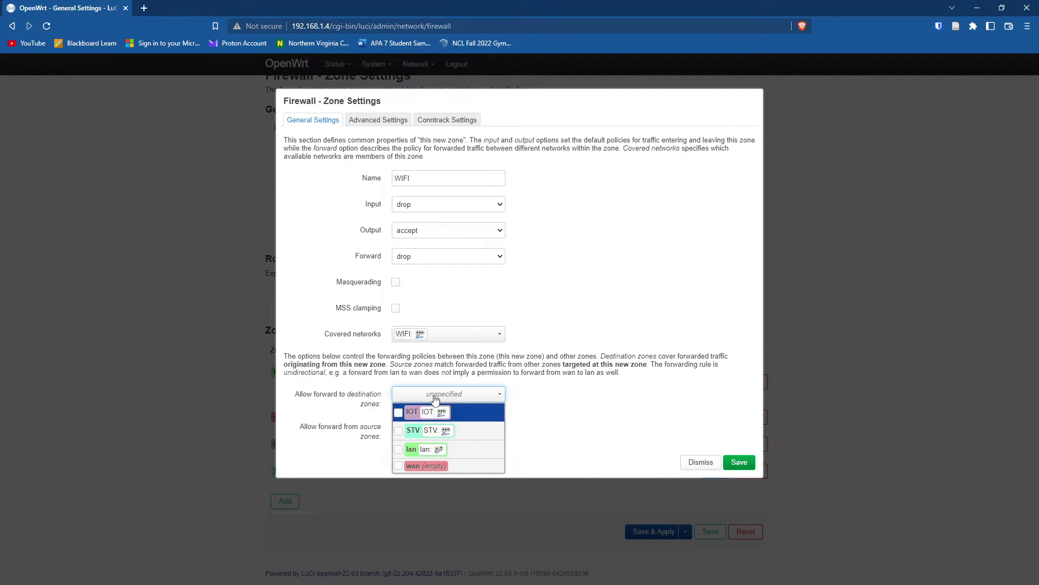
{"action": "left_click", "coordinate": [492, 394]}
{"action": "left_click", "coordinate": [463, 427]}
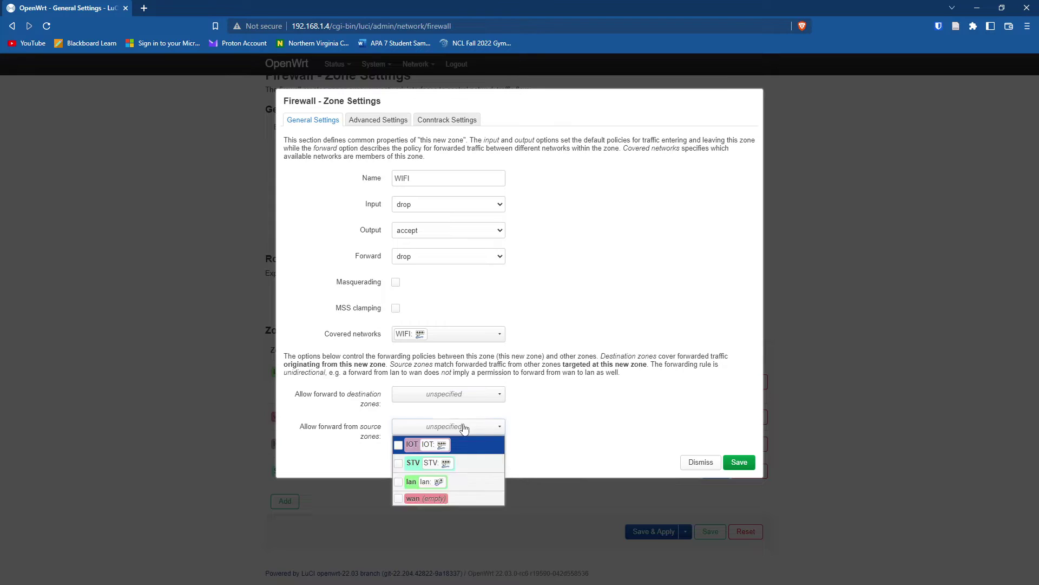
{"action": "left_click", "coordinate": [400, 482]}
{"action": "left_click", "coordinate": [594, 452]}
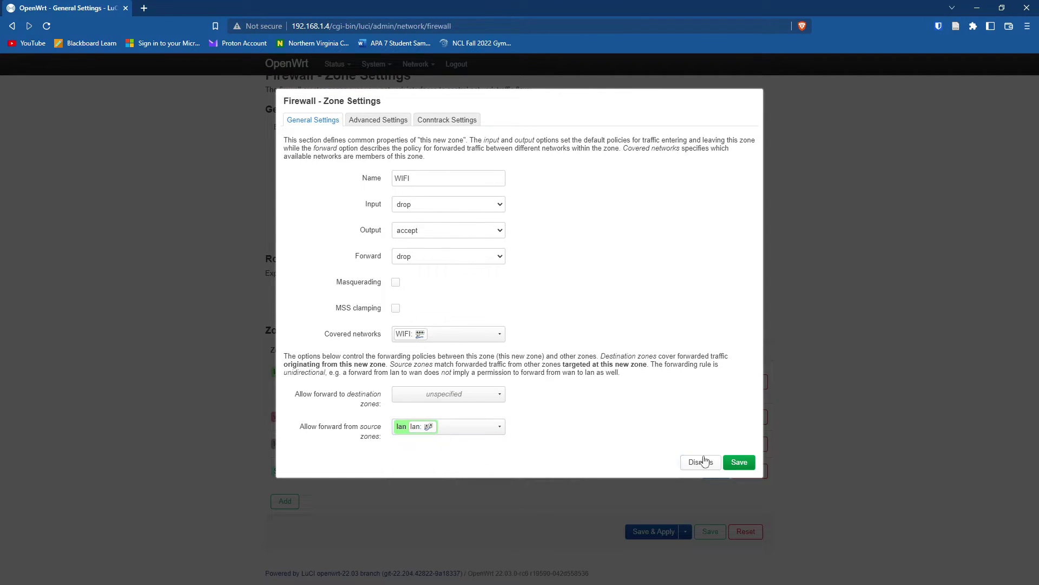
{"action": "left_click", "coordinate": [739, 463]}
{"action": "scroll", "coordinate": [675, 548], "scroll_direction": "down", "scroll_amount": 1}
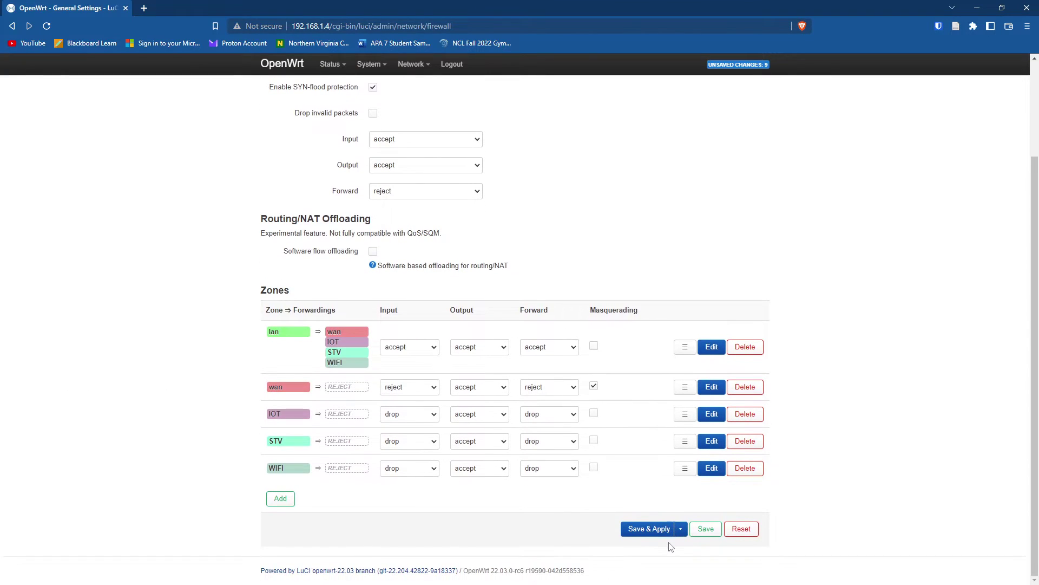
Step: Apply the firewall zone changes so lan forwards to wan, IOT, STV and WIFI
{"action": "left_click", "coordinate": [645, 535]}
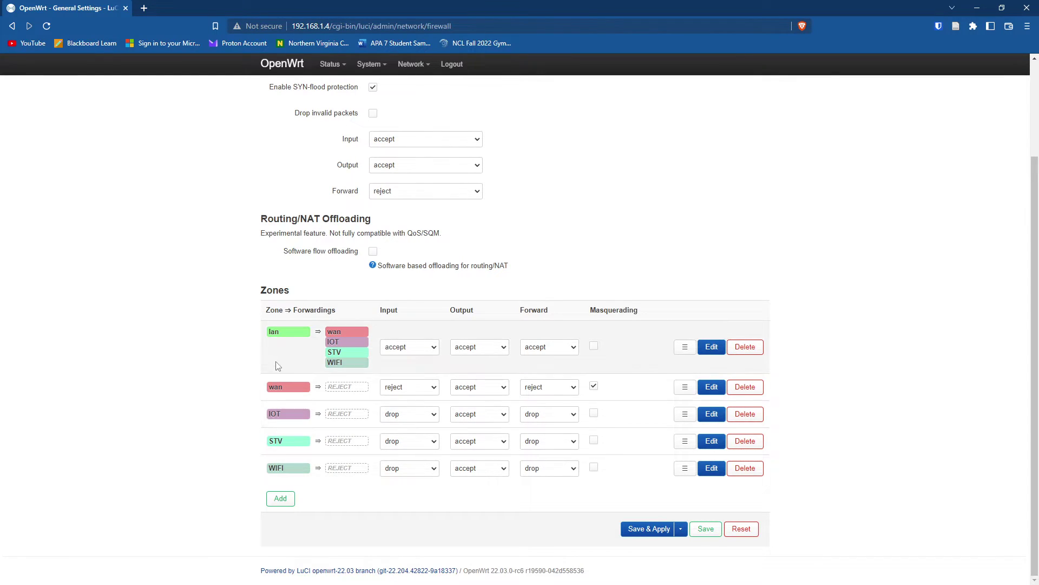
{"action": "scroll", "coordinate": [260, 380], "scroll_direction": "up", "scroll_amount": 2}
Step: Review the IOT, STV, WIFI and LAN interfaces, then scroll through the five firewall zones
{"action": "mouse_move", "coordinate": [412, 66]}
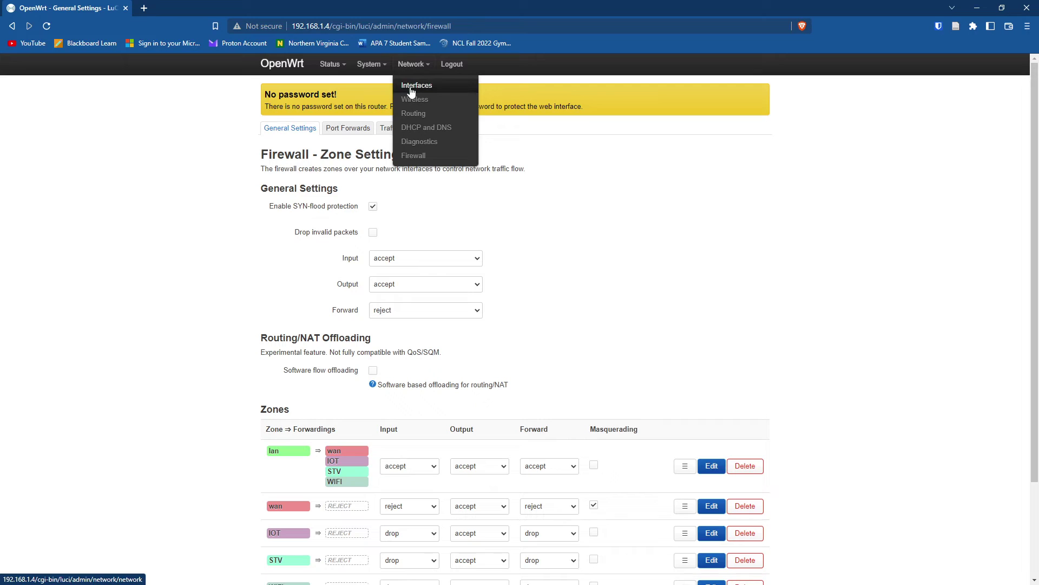
{"action": "left_click", "coordinate": [414, 89]}
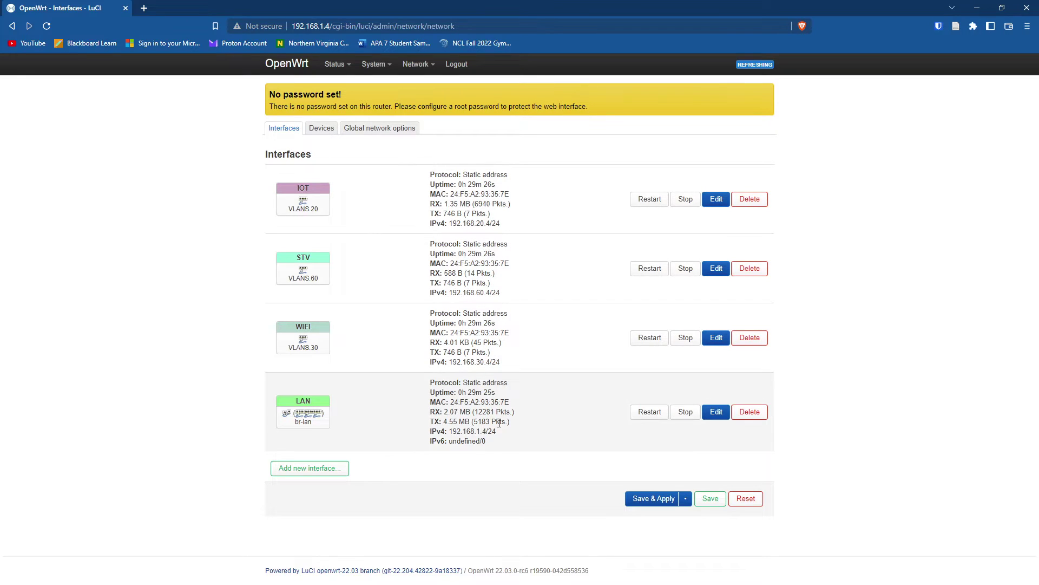
{"action": "mouse_move", "coordinate": [427, 70]}
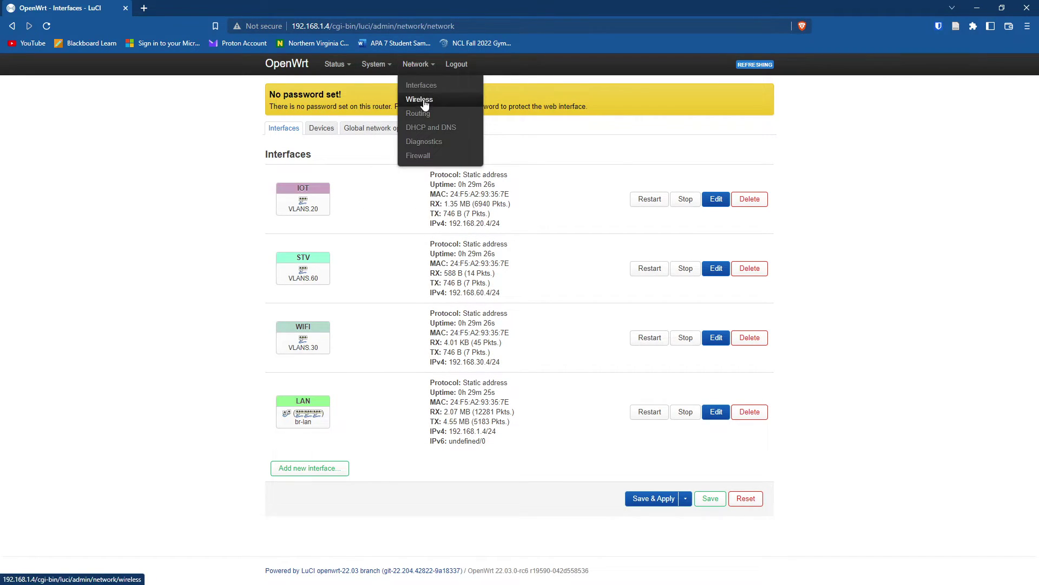
{"action": "left_click", "coordinate": [424, 155]}
{"action": "scroll", "coordinate": [142, 281], "scroll_direction": "down", "scroll_amount": 3}
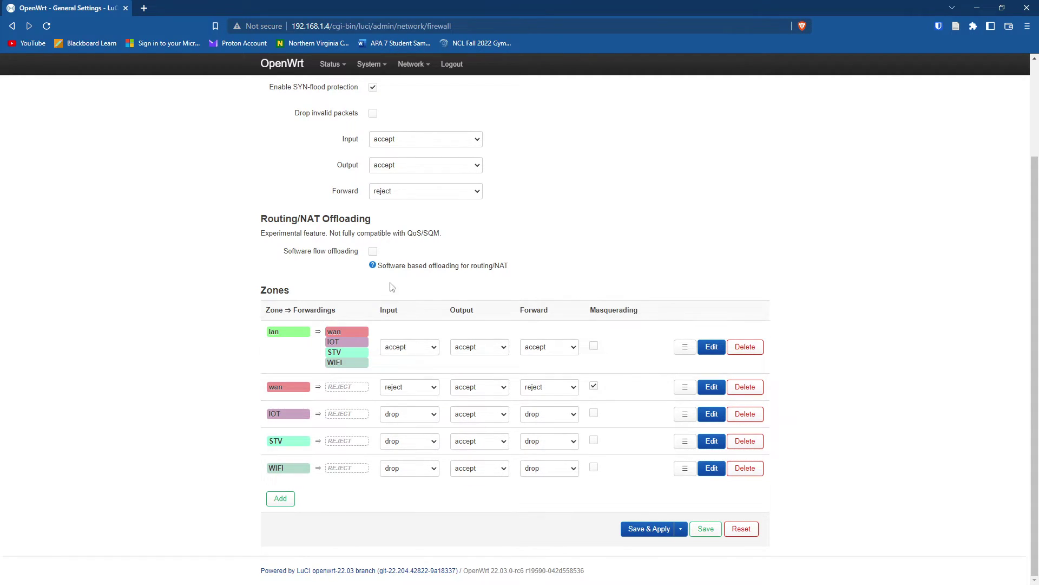
{"action": "scroll", "coordinate": [396, 286], "scroll_direction": "up", "scroll_amount": 3}
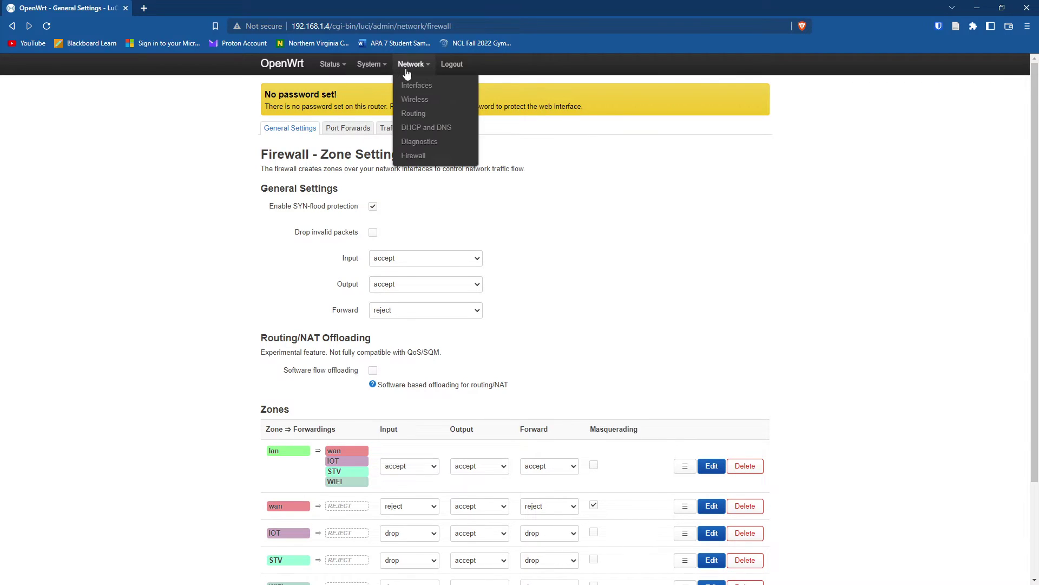
Step: Set the router hostname to LWRT on the System page and apply it
{"action": "left_click", "coordinate": [374, 87]}
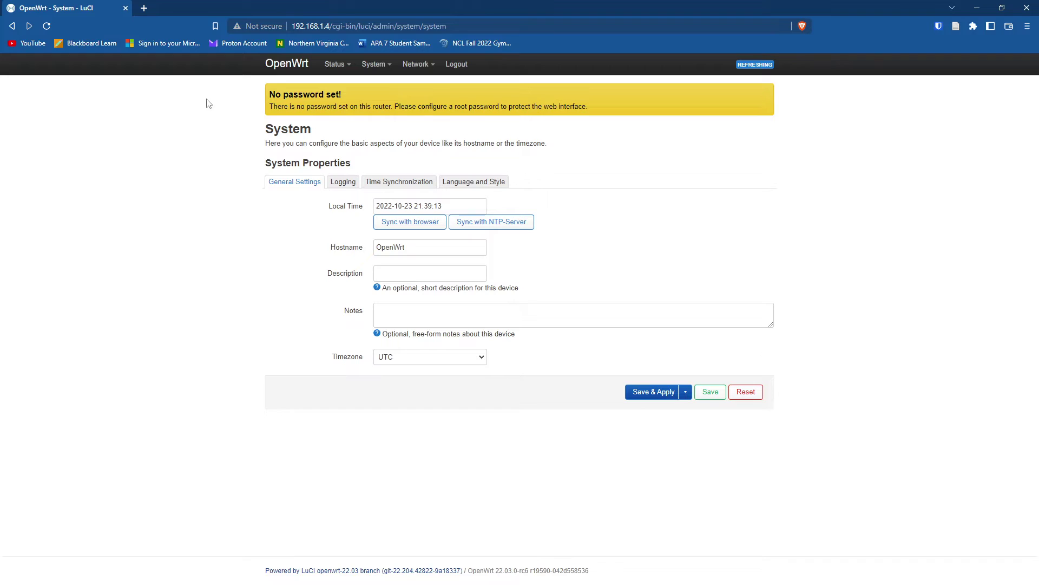
{"action": "double_click", "coordinate": [443, 241]}
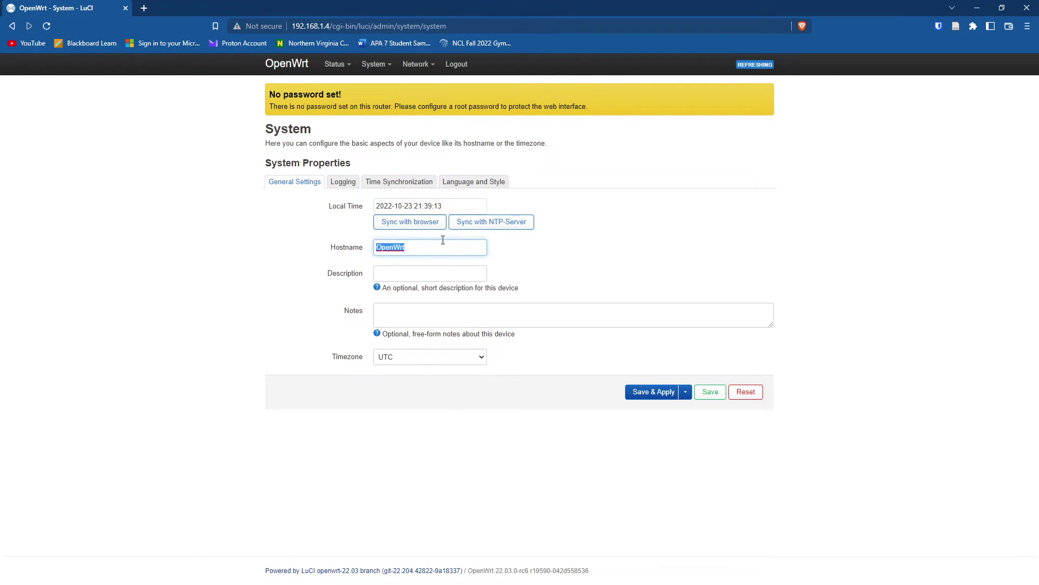
{"action": "key", "text": "BackSpace"}
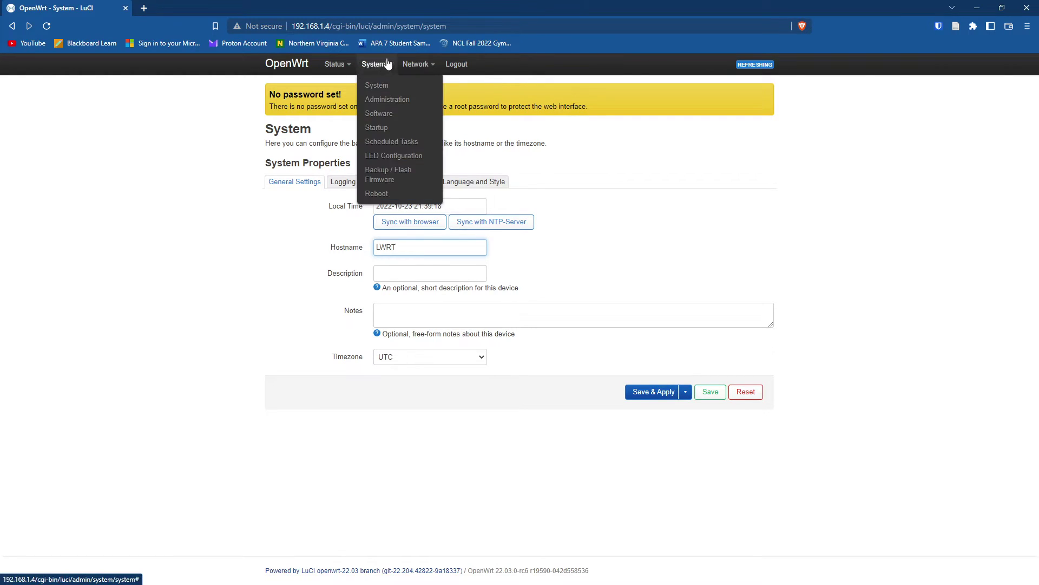
{"action": "mouse_move", "coordinate": [374, 64]}
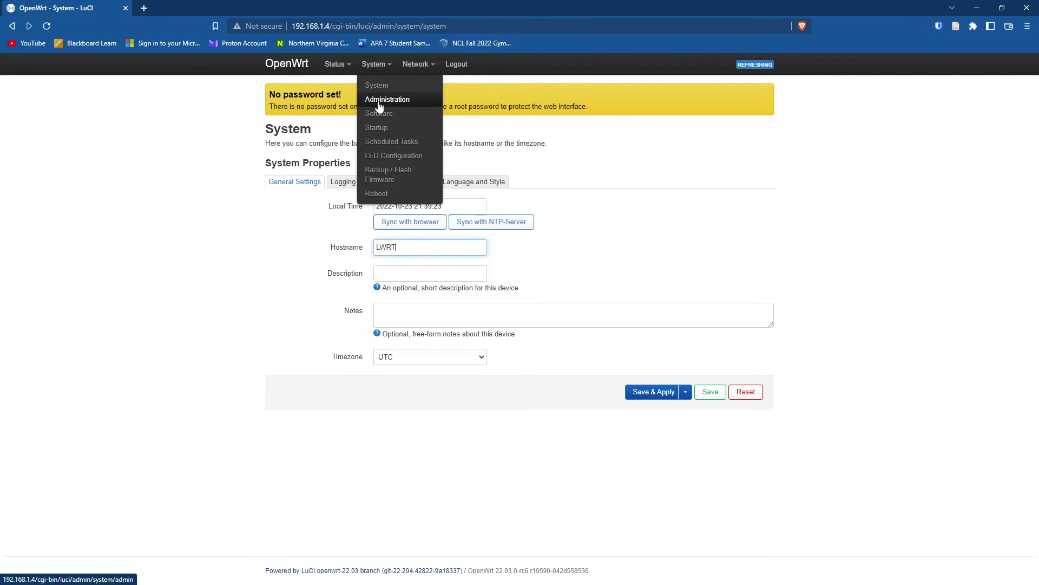
{"action": "left_click", "coordinate": [655, 393]}
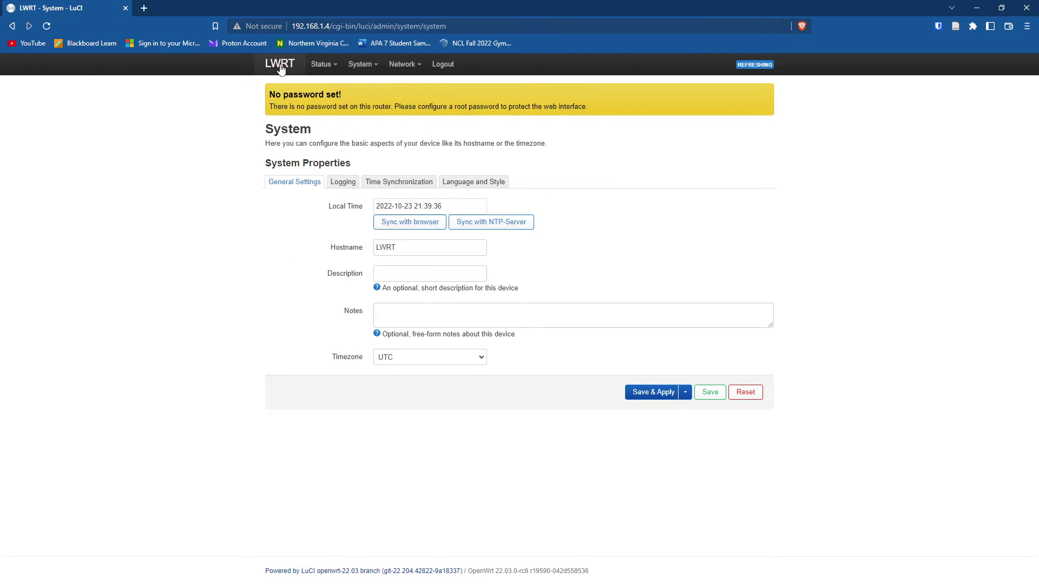
Step: Enter and confirm a new strong root password in Administration, save it, and dismiss the notice
{"action": "mouse_move", "coordinate": [368, 73]}
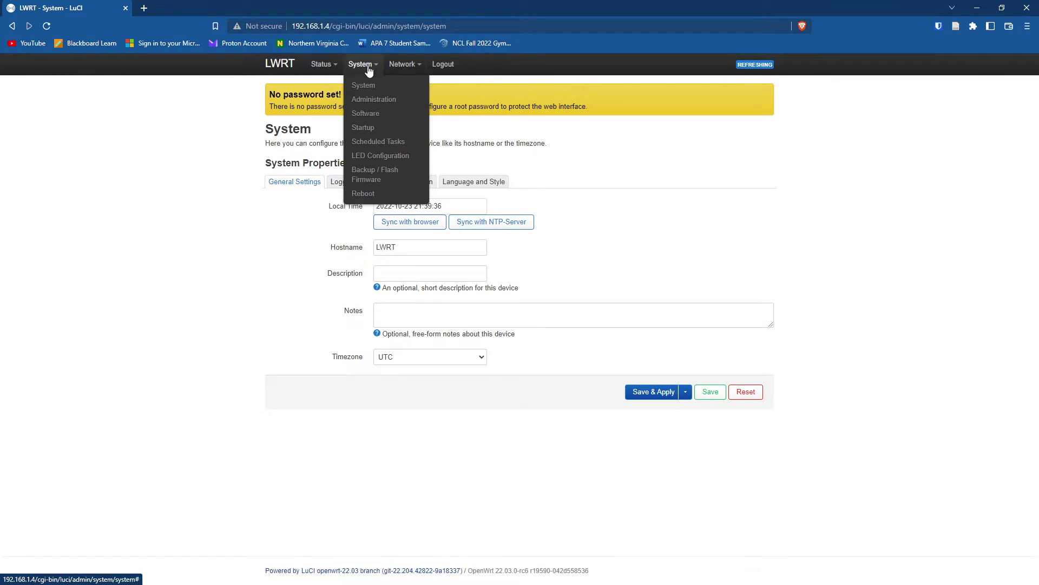
{"action": "left_click", "coordinate": [367, 103]}
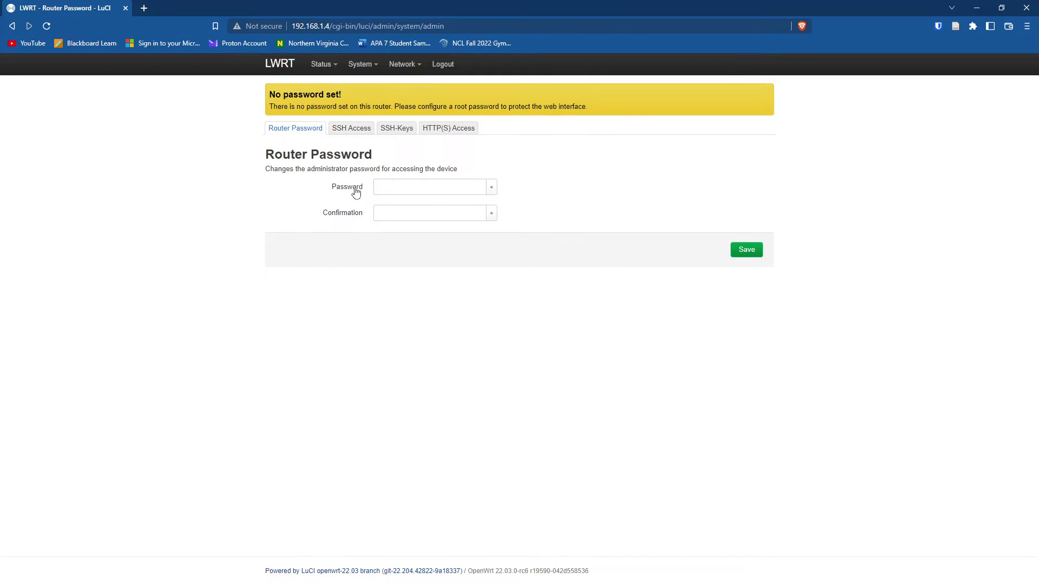
{"action": "left_click", "coordinate": [381, 188]}
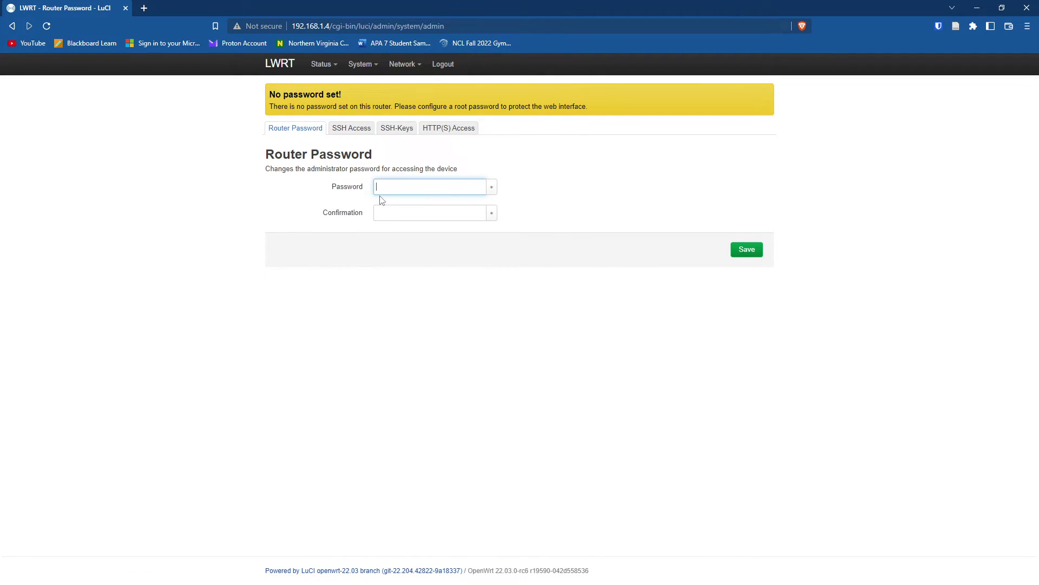
{"action": "type", "text": "••"}
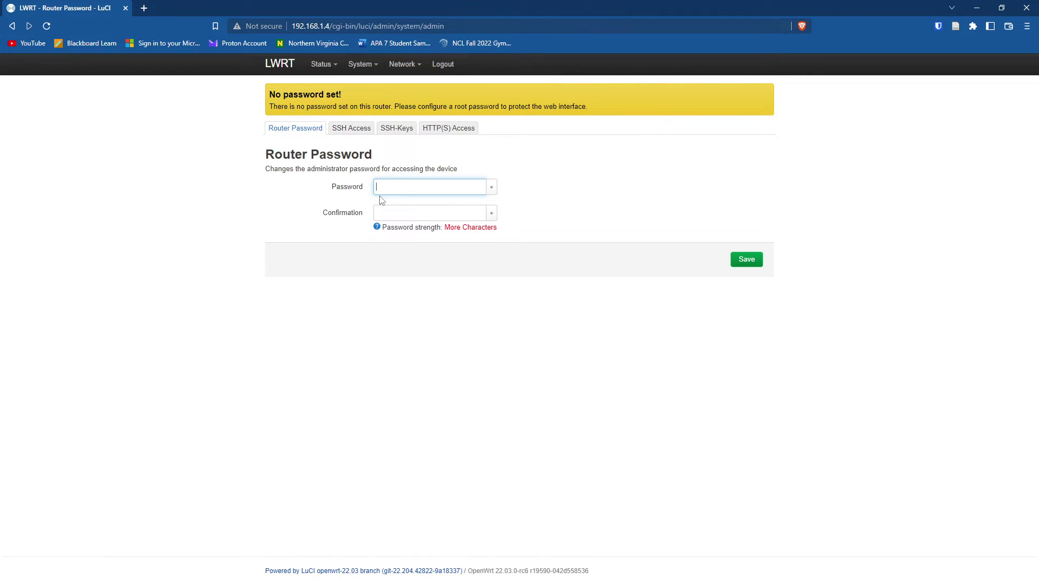
{"action": "type", "text": "••••••••"}
{"action": "key", "text": "BackSpace"}
{"action": "key", "text": "BackSpace"}
{"action": "key", "text": "BackSpace"}
{"action": "key", "text": "BackSpace"}
{"action": "key", "text": "BackSpace"}
{"action": "key", "text": "BackSpace"}
{"action": "key", "text": "BackSpace"}
{"action": "key", "text": "BackSpace"}
{"action": "key", "text": "BackSpace"}
{"action": "key", "text": "BackSpace"}
{"action": "type", "text": "•••••••••"}
{"action": "key", "text": "Tab"}
{"action": "key", "text": "Tab"}
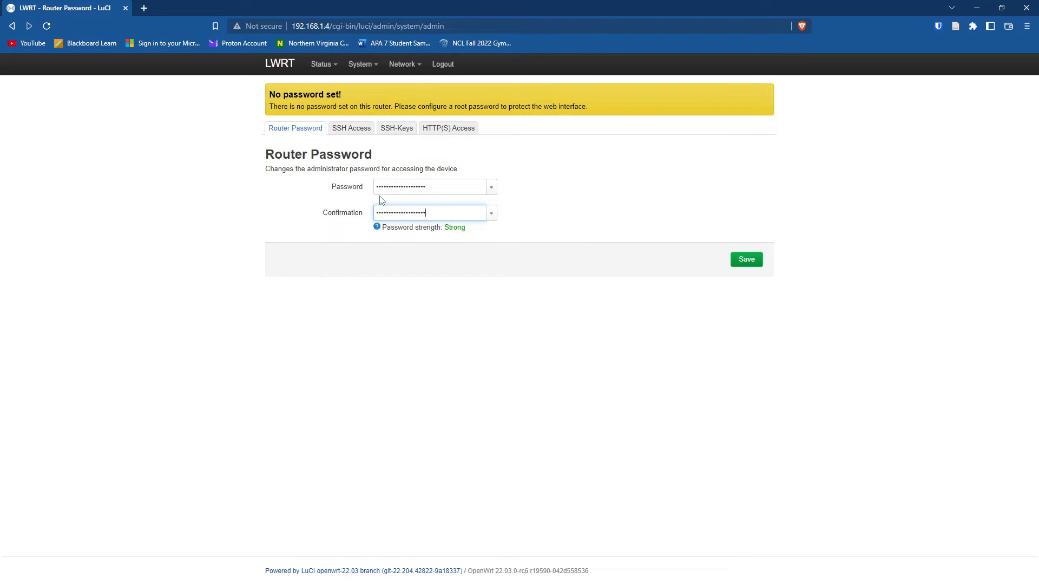
{"action": "left_click", "coordinate": [754, 263]}
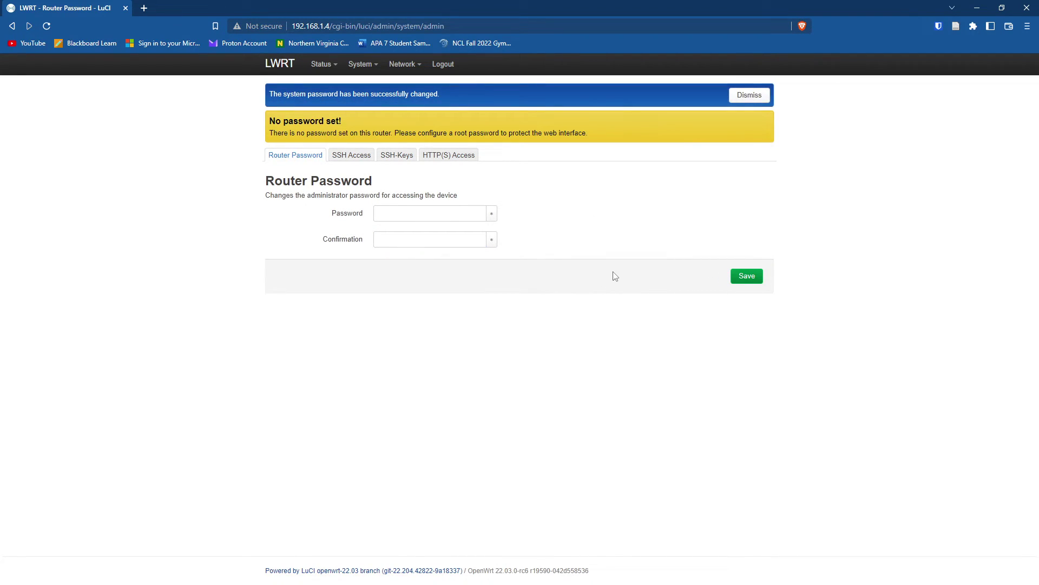
{"action": "left_click", "coordinate": [752, 100]}
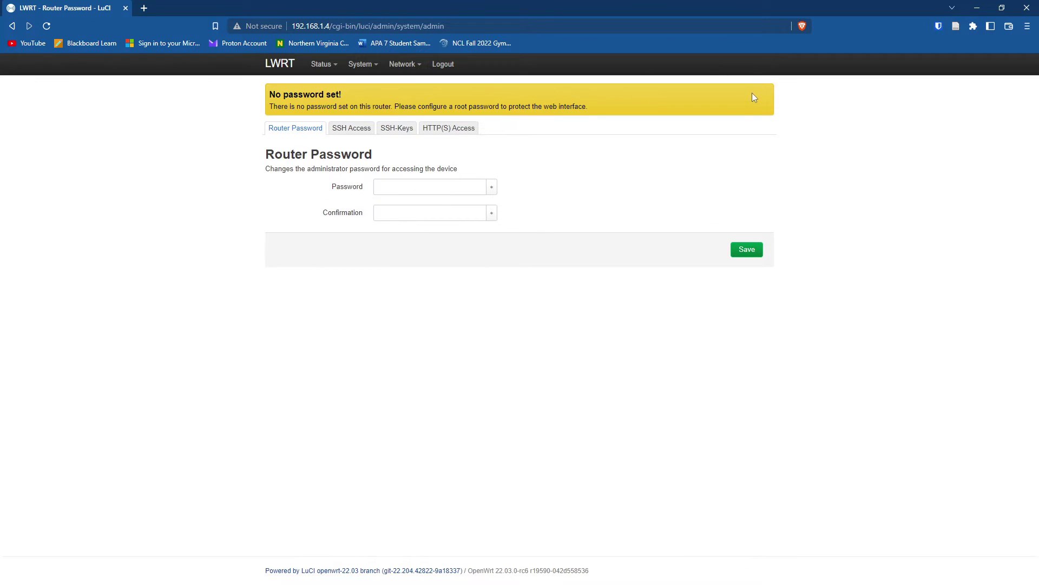
Step: Go through Status Overview and Interfaces to the Wireless overview listing relic-IoT, relic-STV and relic-Wifi-5G
{"action": "mouse_move", "coordinate": [321, 65]}
{"action": "left_click", "coordinate": [328, 84]}
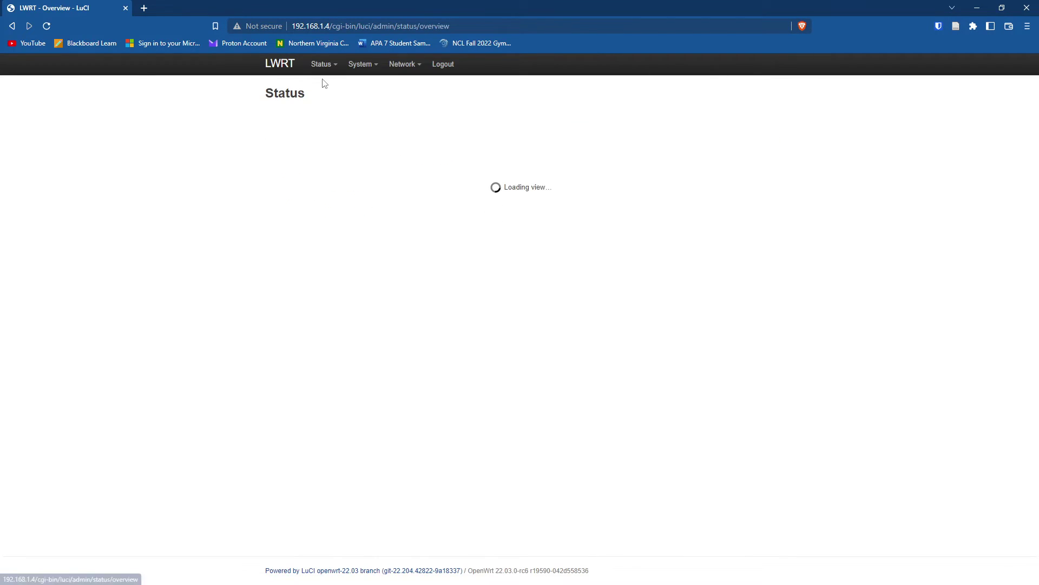
{"action": "left_click", "coordinate": [403, 85]}
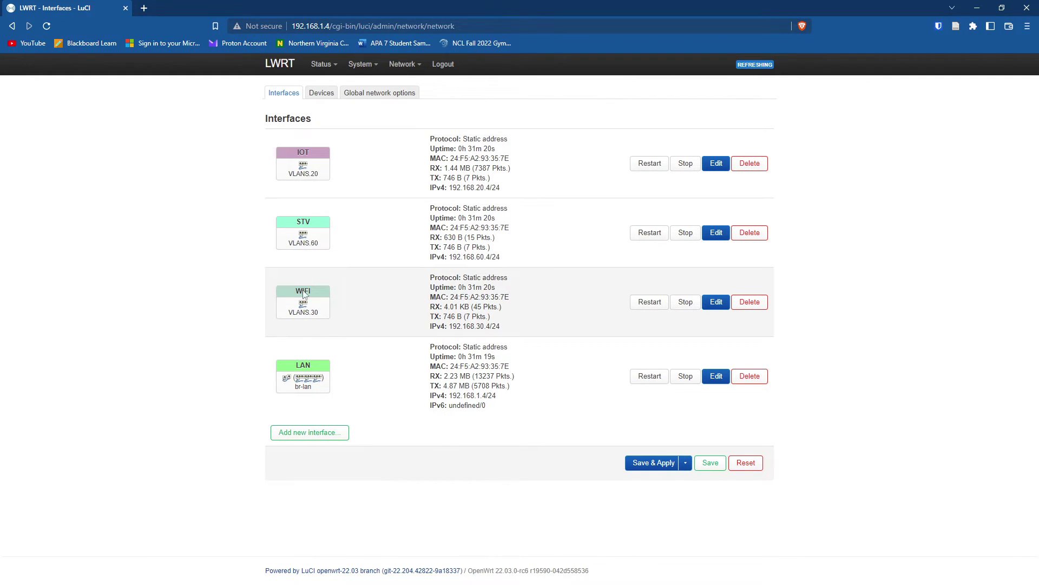
{"action": "mouse_move", "coordinate": [398, 65]}
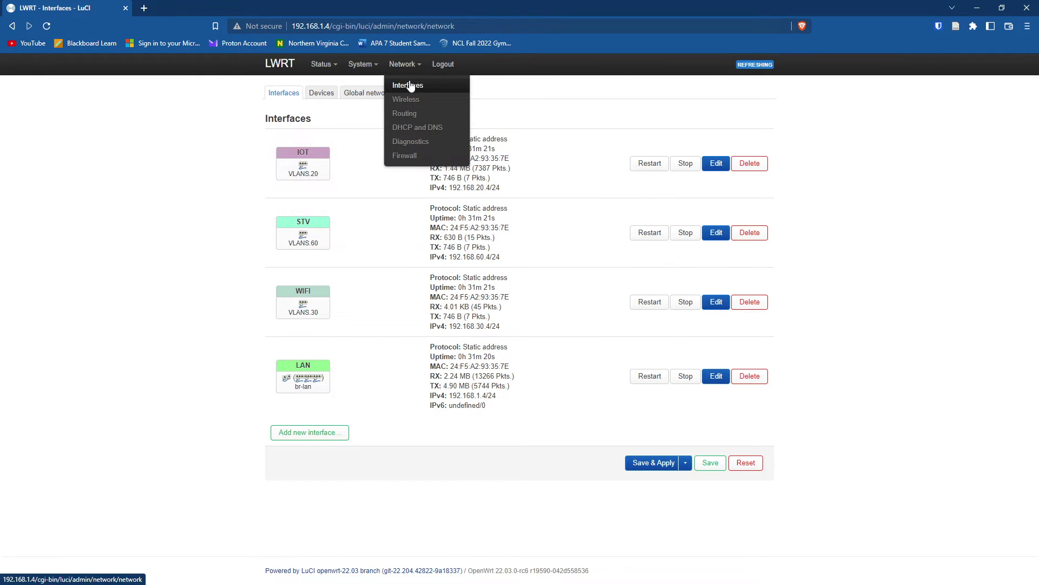
{"action": "left_click", "coordinate": [414, 100]}
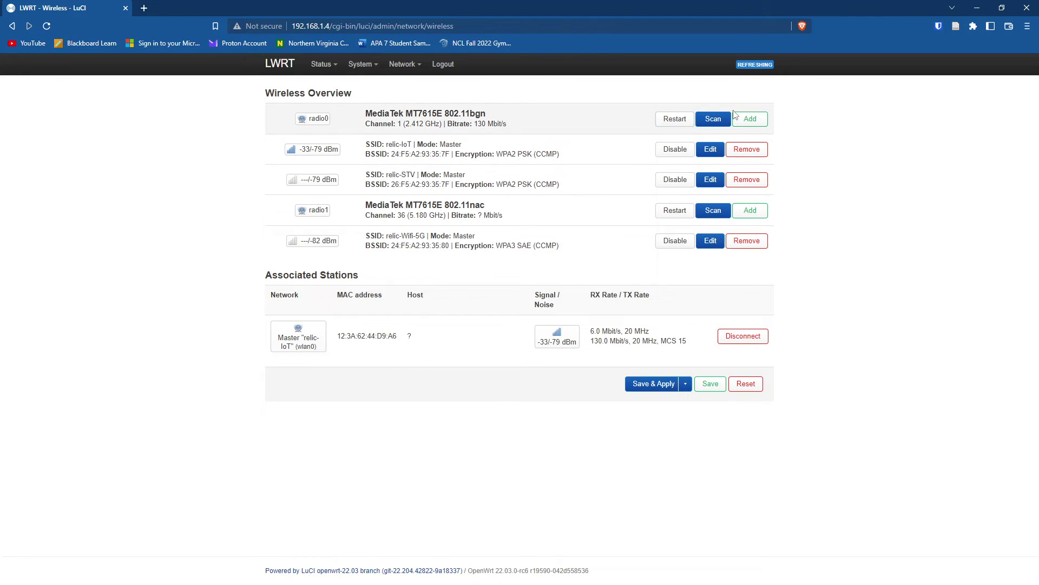
Step: Add a new radio0 network with ESSID relic-Wifi-2G attached to the WIFI network
{"action": "left_click", "coordinate": [755, 119]}
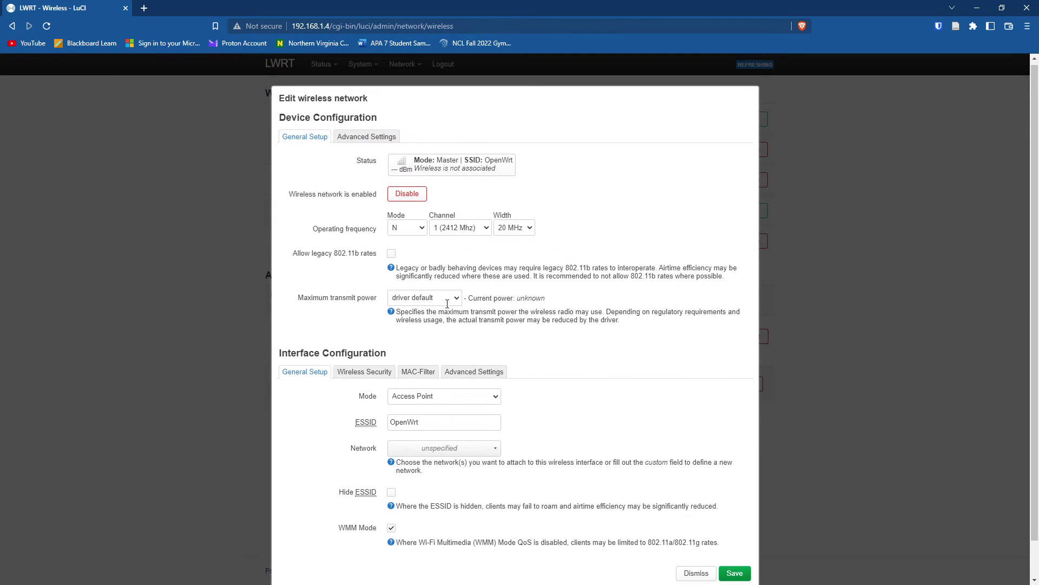
{"action": "scroll", "coordinate": [441, 388], "scroll_direction": "down", "scroll_amount": 1}
{"action": "double_click", "coordinate": [441, 389]}
{"action": "key", "text": "BackSpace"}
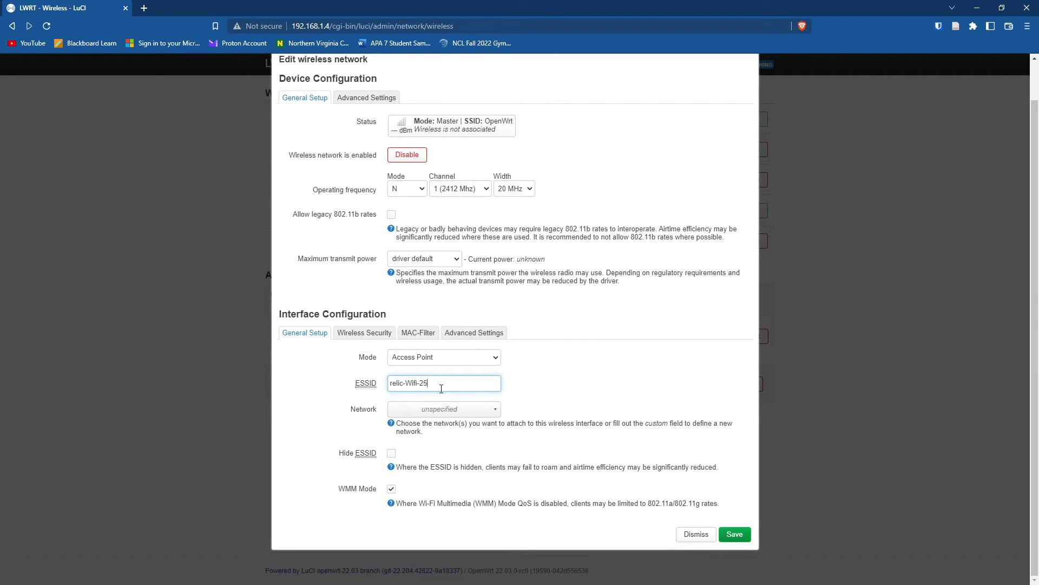
{"action": "left_click", "coordinate": [410, 410]}
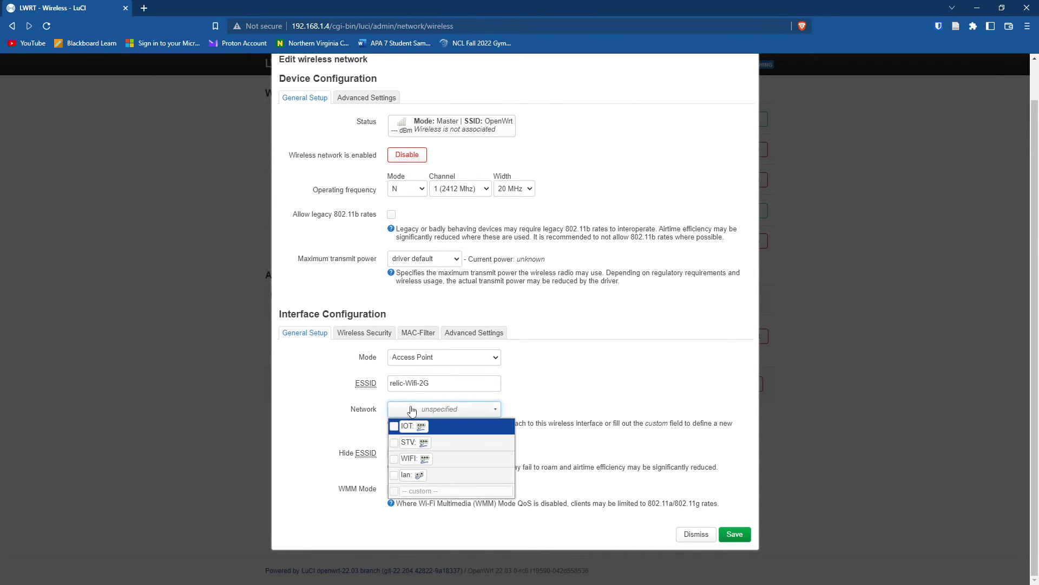
{"action": "left_click", "coordinate": [406, 458]}
{"action": "left_click", "coordinate": [335, 396]}
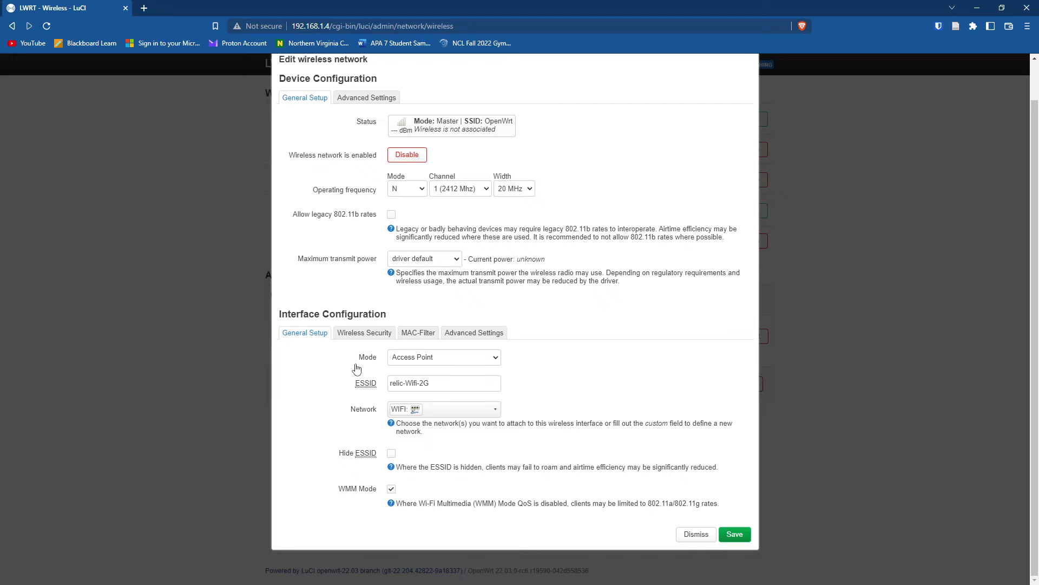
Step: Set its wireless security to WPA2-PSK, enter the wireless key, and save the network
{"action": "left_click", "coordinate": [362, 332]}
{"action": "left_click", "coordinate": [430, 402]}
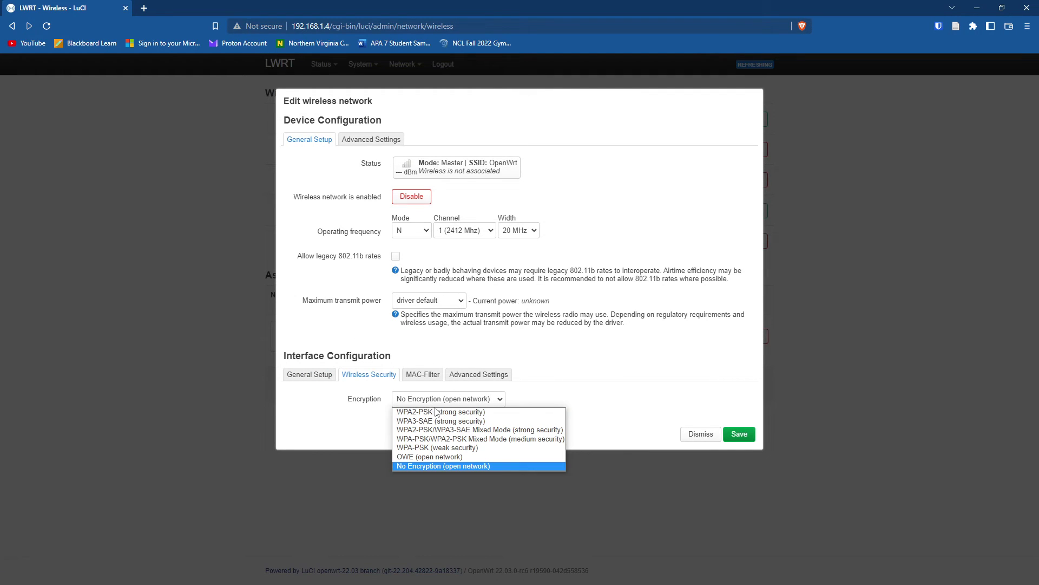
{"action": "left_click", "coordinate": [434, 412]}
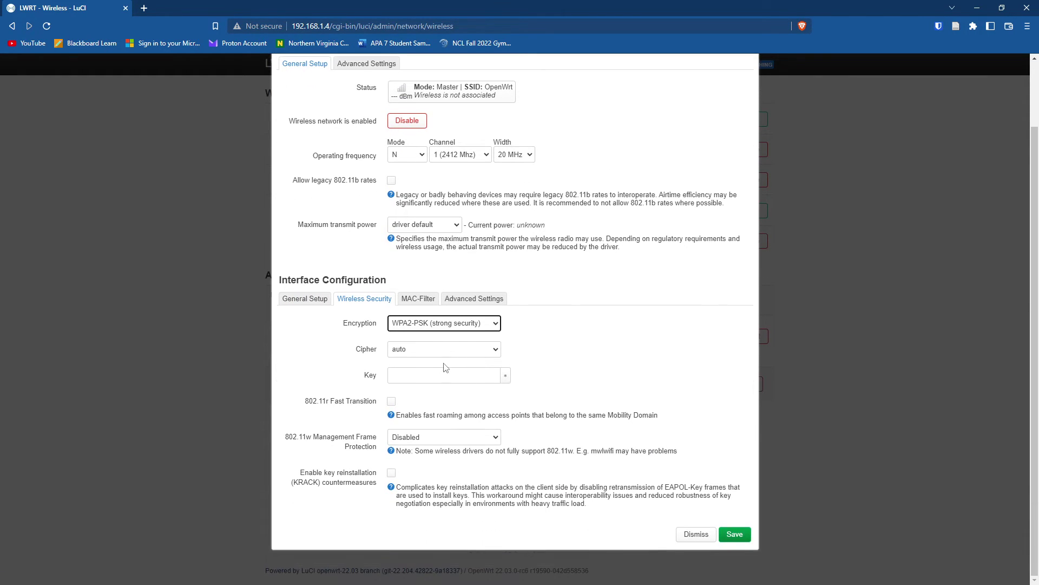
{"action": "left_click", "coordinate": [407, 383]}
{"action": "type", "text": "password"}
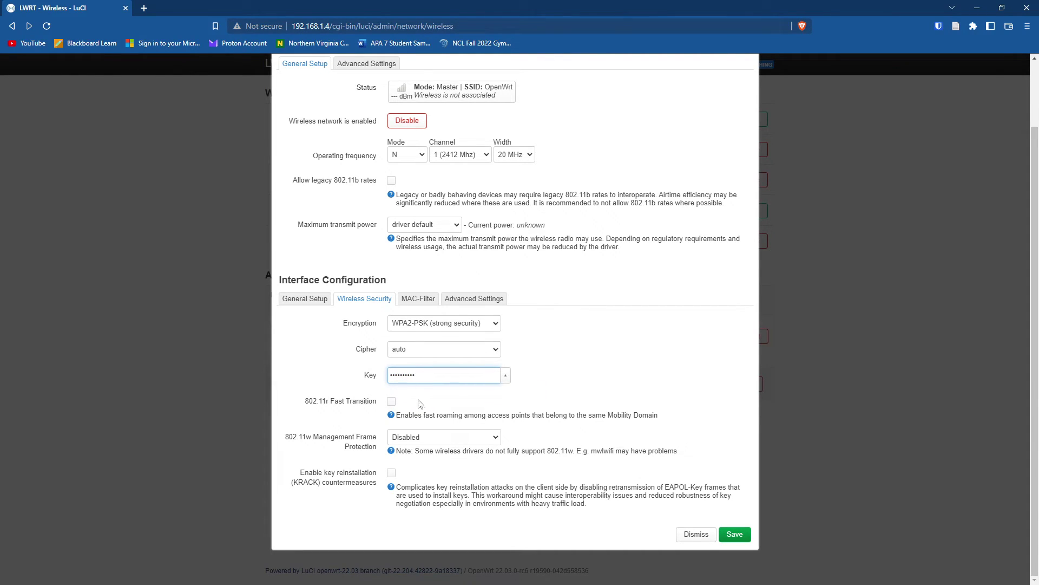
{"action": "left_click", "coordinate": [735, 535]}
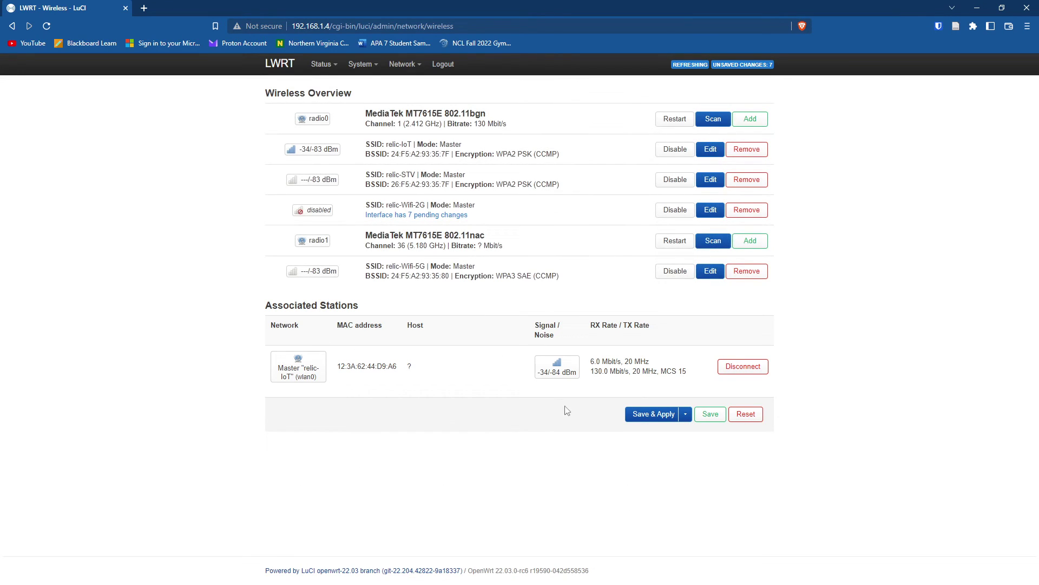
Step: Apply the pending changes and verify relic-Wifi-2G uses WPA2 PSK versus relic-Wifi-5G's WPA3 SAE
{"action": "left_click", "coordinate": [655, 419]}
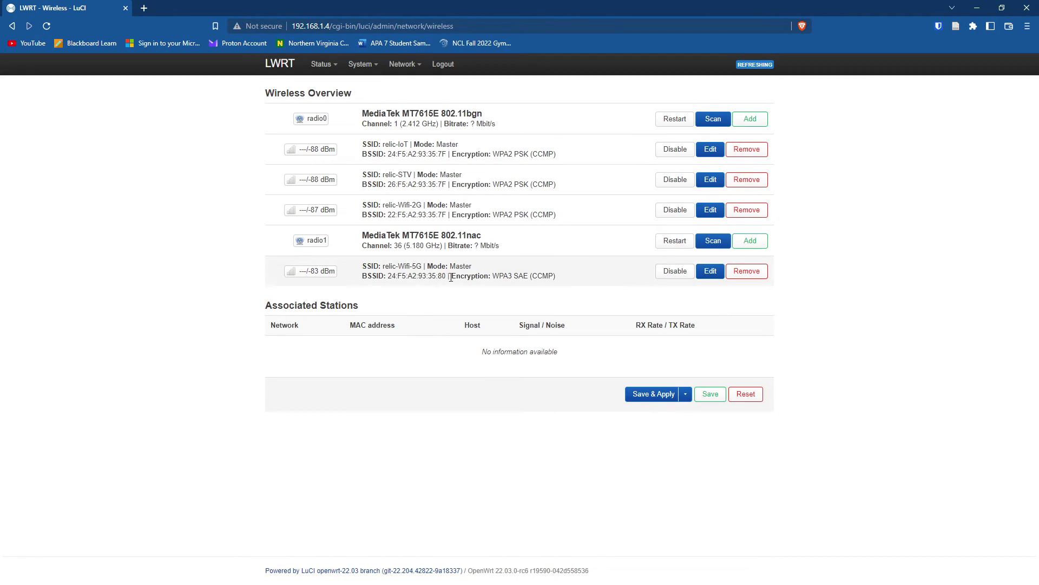
{"action": "left_click_drag", "start_coordinate": [493, 277], "coordinate": [512, 275]}
{"action": "left_click", "coordinate": [492, 275]}
{"action": "left_click_drag", "start_coordinate": [503, 275], "coordinate": [528, 276]}
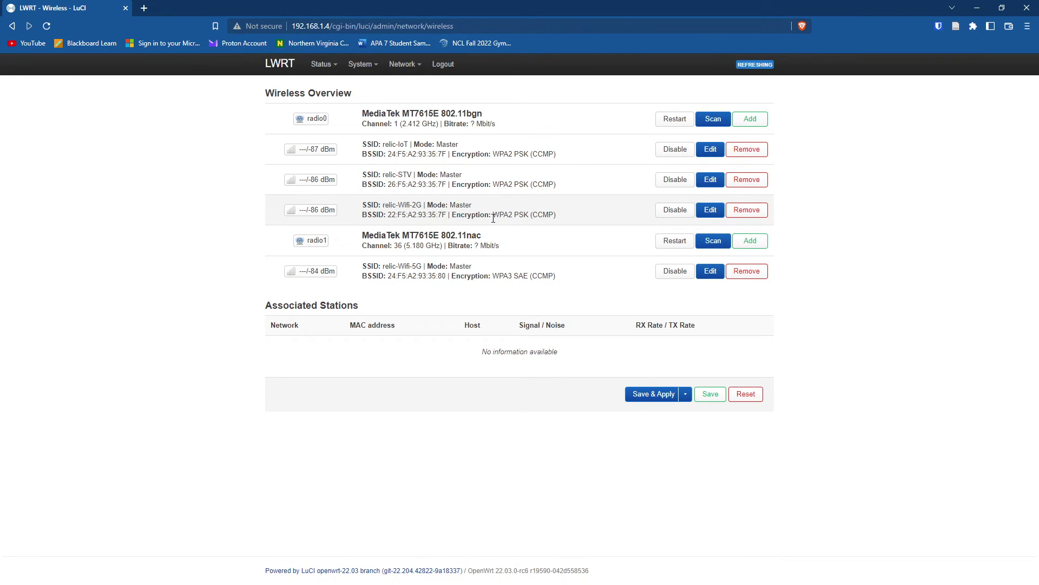
{"action": "left_click_drag", "start_coordinate": [493, 215], "coordinate": [523, 215]}
{"action": "left_click_drag", "start_coordinate": [383, 205], "coordinate": [424, 206]}
{"action": "left_click_drag", "start_coordinate": [493, 214], "coordinate": [527, 219]}
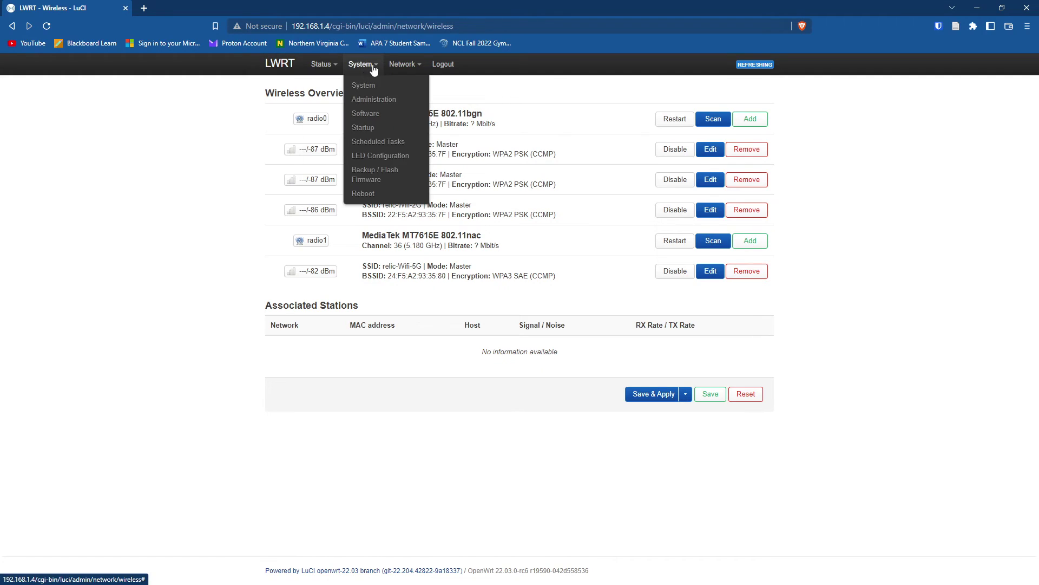
{"action": "left_click", "coordinate": [410, 88]}
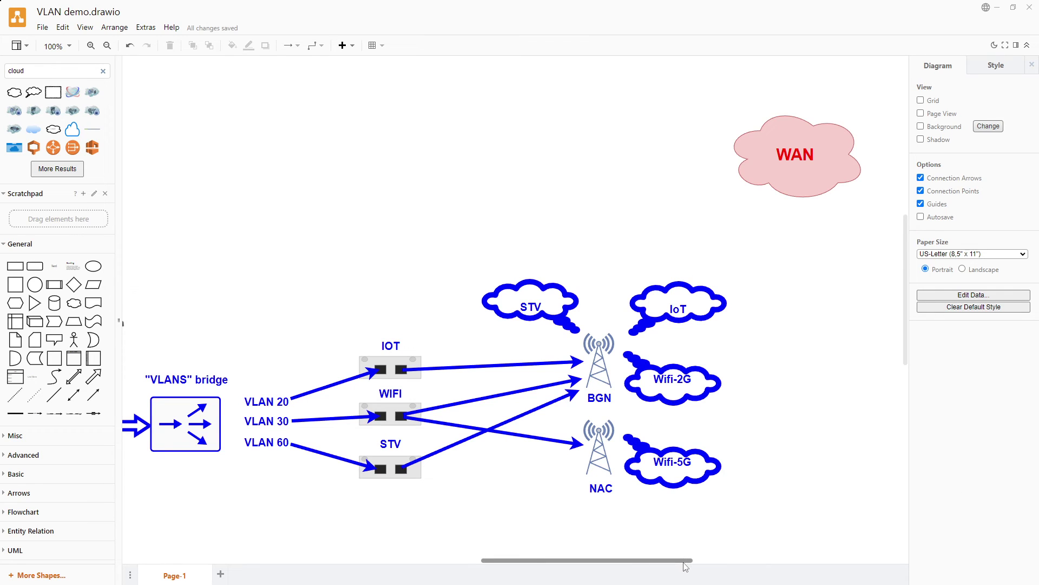
Step: Pan across the VLAN demo diagram from the Wi-Fi clouds back to the router's br-lan bridge
{"action": "left_click_drag", "start_coordinate": [683, 563], "coordinate": [547, 583]}
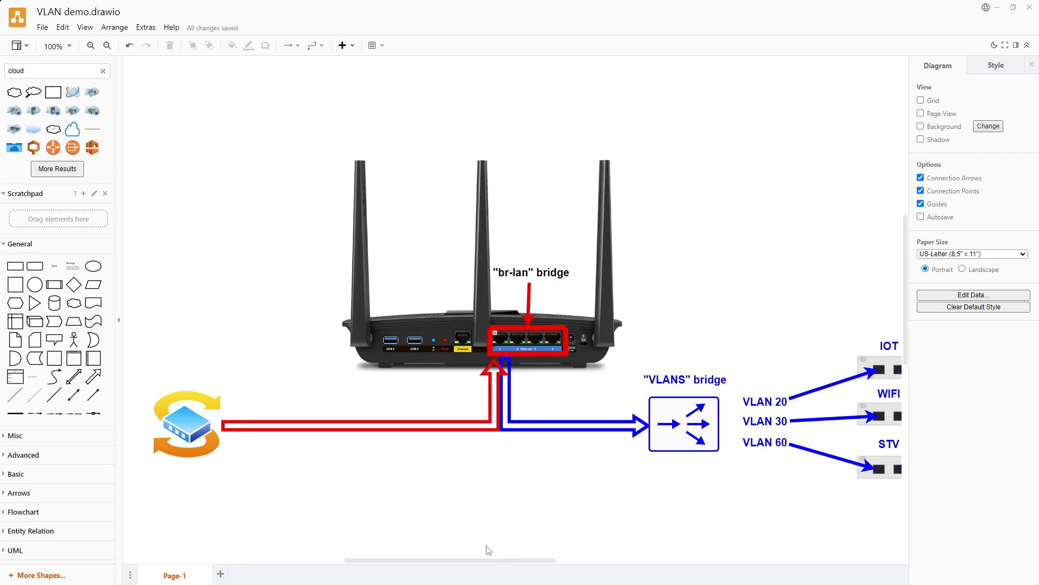
{"action": "scroll", "coordinate": [490, 556], "scroll_direction": "right", "scroll_amount": 3}
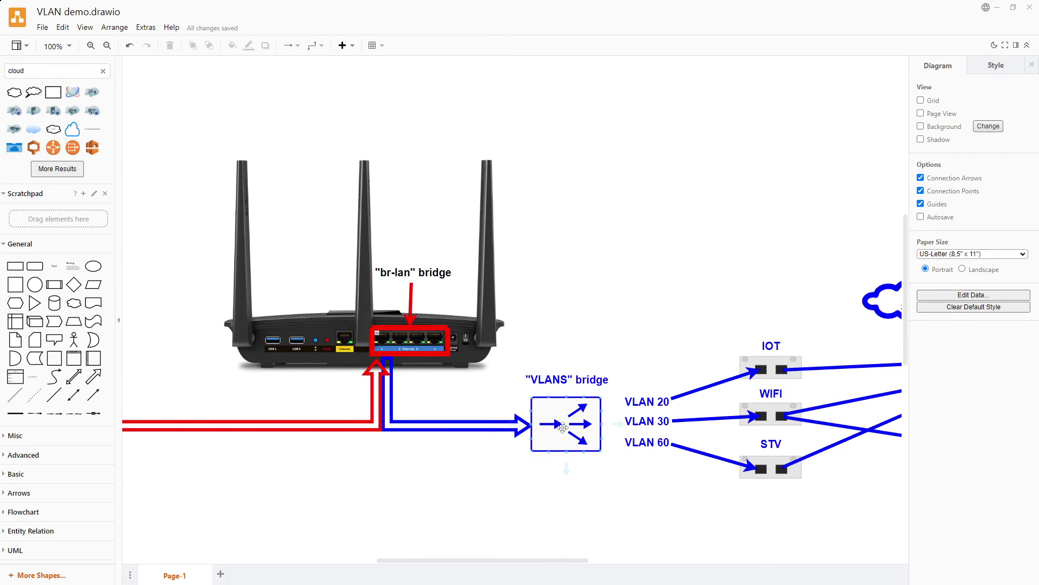
{"action": "left_click_drag", "start_coordinate": [539, 564], "coordinate": [581, 564]}
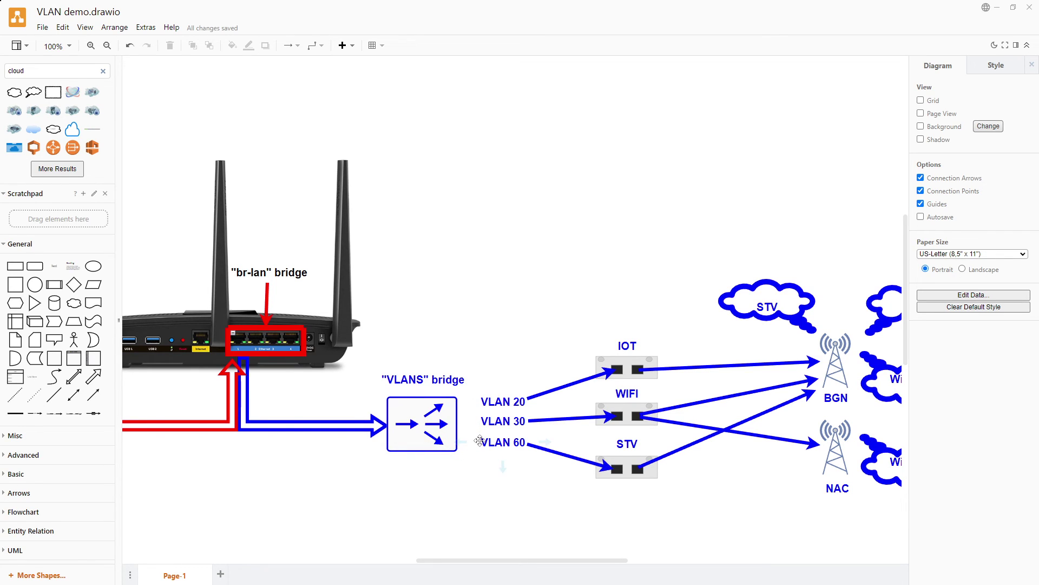
{"action": "left_click_drag", "start_coordinate": [499, 559], "coordinate": [572, 575]}
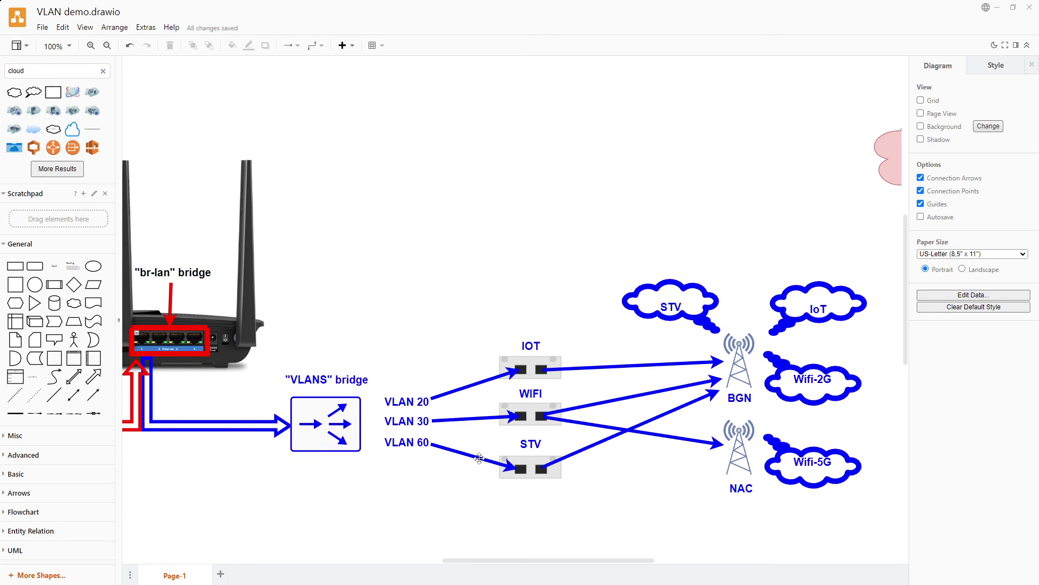
{"action": "left_click_drag", "start_coordinate": [529, 560], "coordinate": [569, 563]}
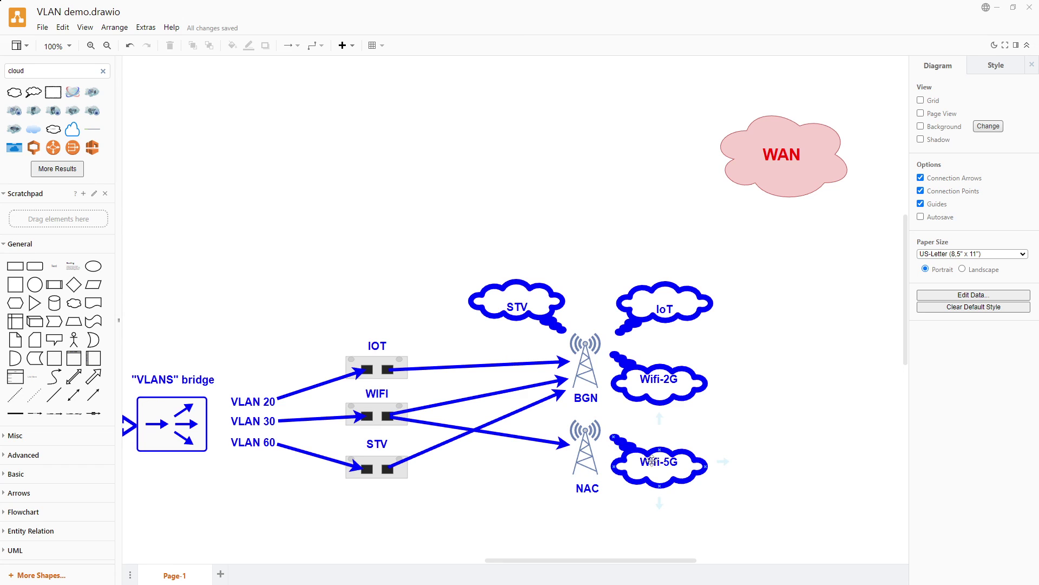
{"action": "left_click_drag", "start_coordinate": [595, 561], "coordinate": [448, 553]}
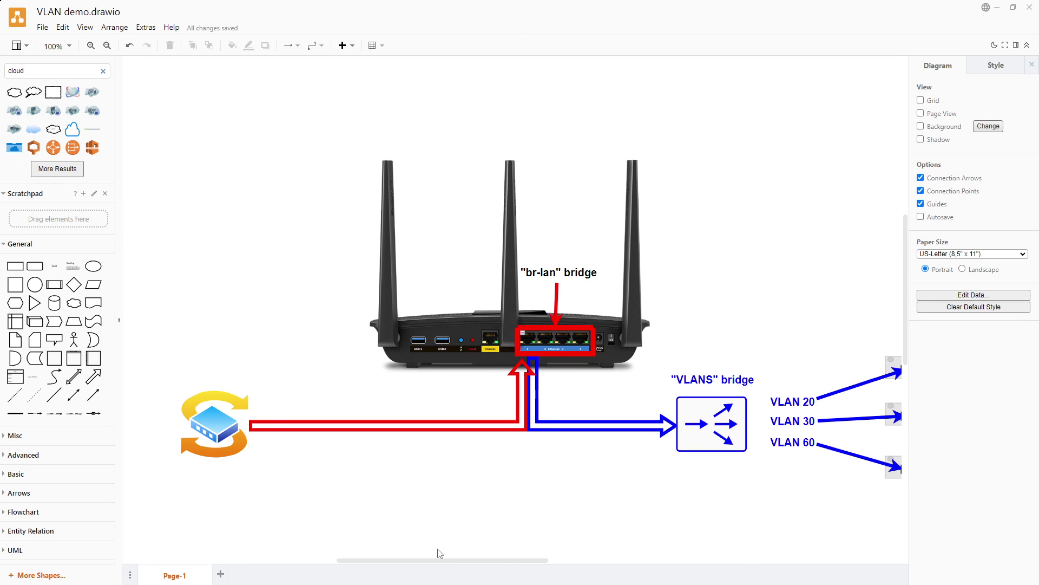